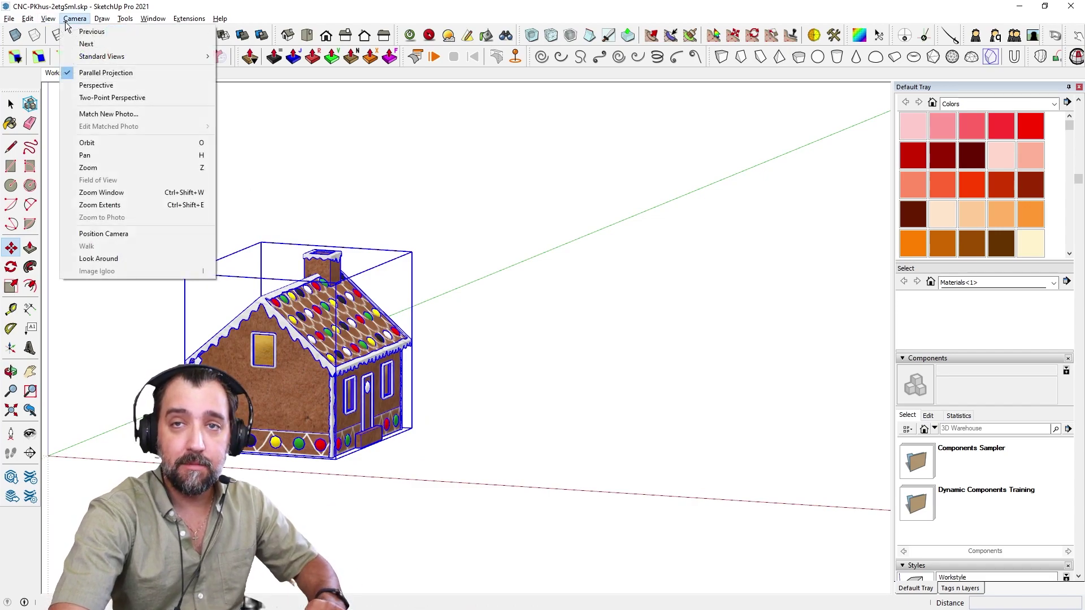
- Switch the camera from parallel projection to Perspective and view the gingerbread house from its front corner
left_click(100, 88)
scroll(351, 258, "up", 5)
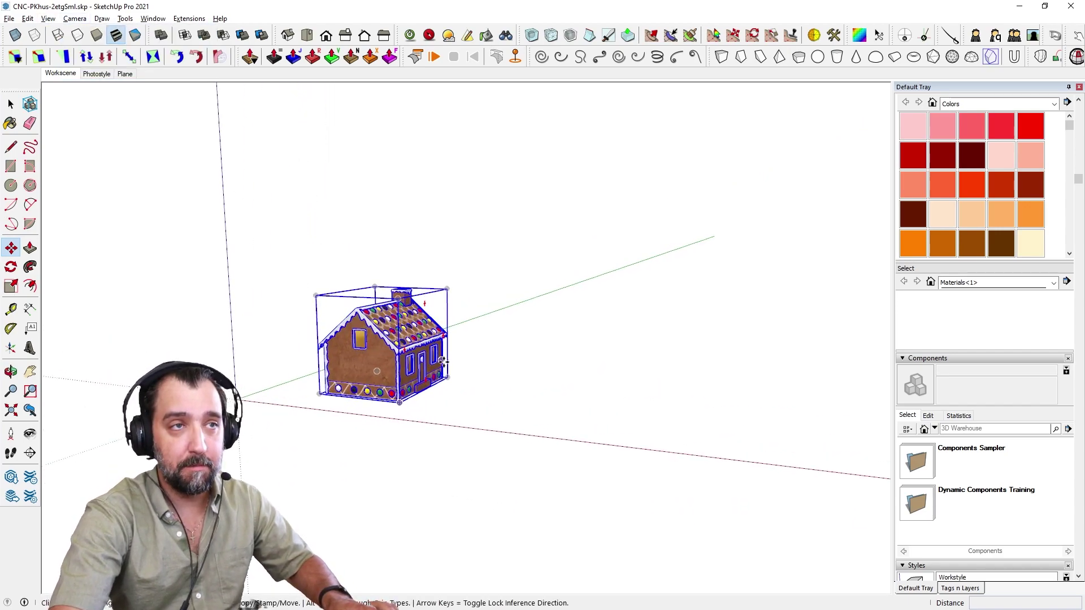
mouse_move(436, 356)
middle_mouse_down()
mouse_move(324, 407)
mouse_move(351, 430)
mouse_move(388, 395)
mouse_move(658, 394)
mouse_move(375, 387)
mouse_move(509, 395)
mouse_move(1062, 297)
mouse_move(460, 310)
mouse_move(367, 339)
mouse_move(452, 345)
mouse_move(420, 356)
middle_mouse_up()
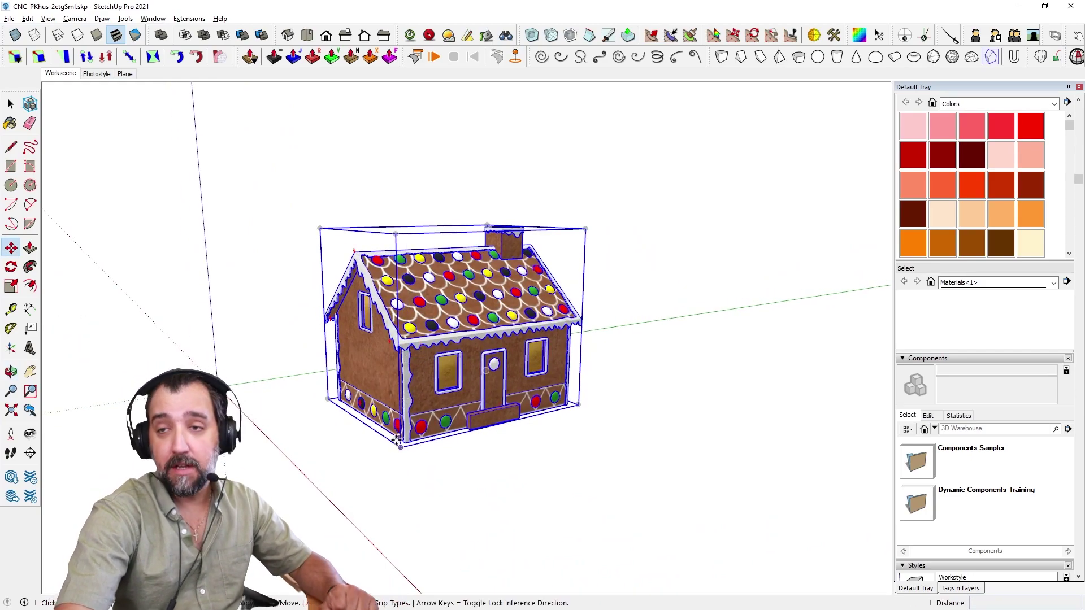
scroll(398, 442, "up", 2)
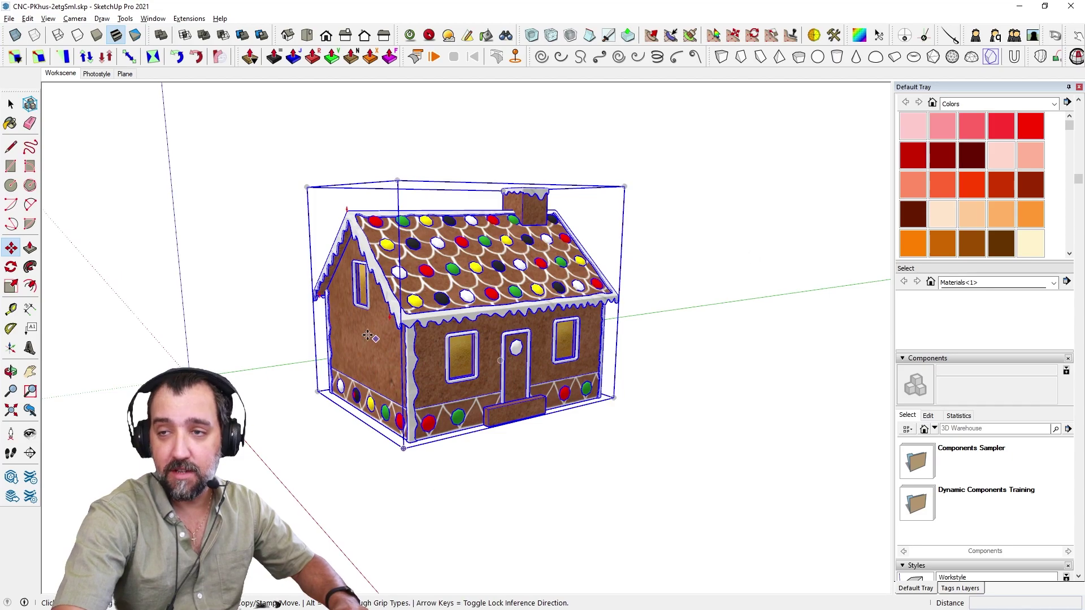
scroll(282, 341, "down", 1)
middle_click_drag(449, 297, 542, 379)
scroll(190, 95, "up", 1)
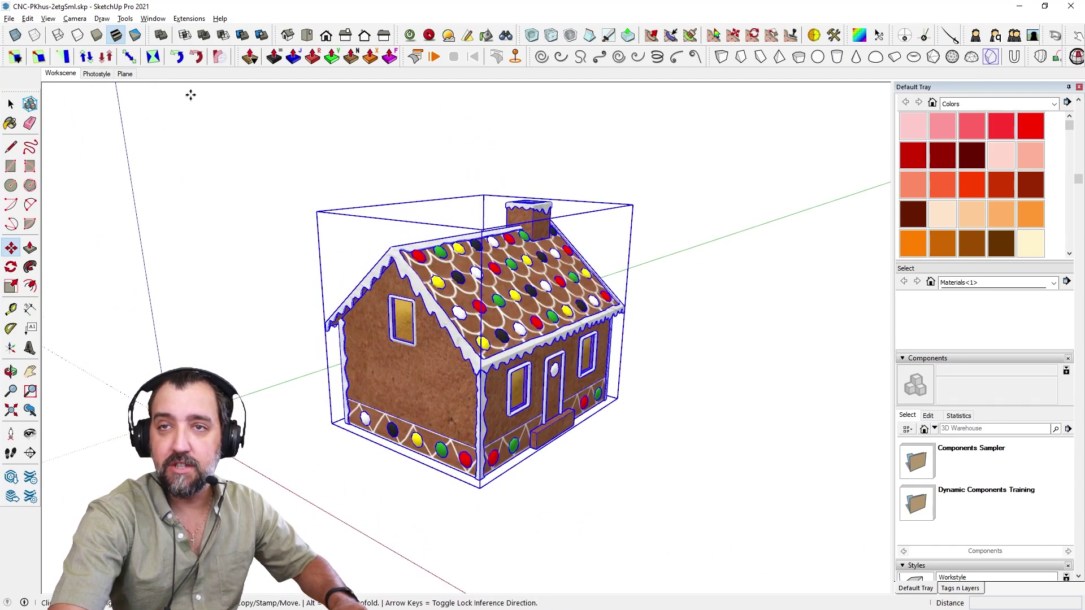
- Search the Extension Warehouse for "flatten" to look up the unwrap and flatten extension, and close the warehouse
left_click(160, 22)
mouse_move(175, 17)
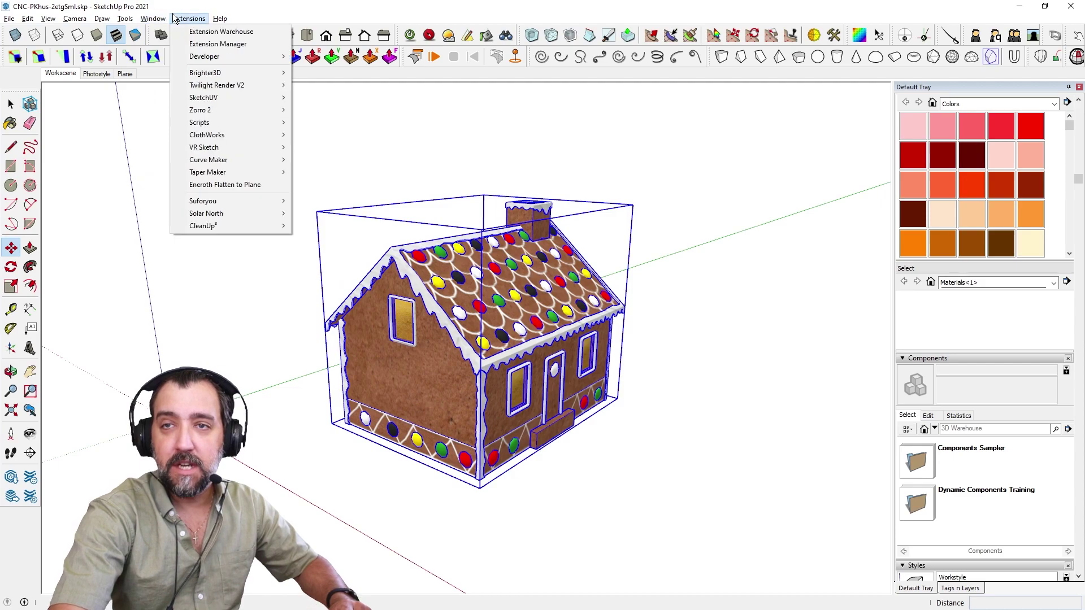
left_click(217, 34)
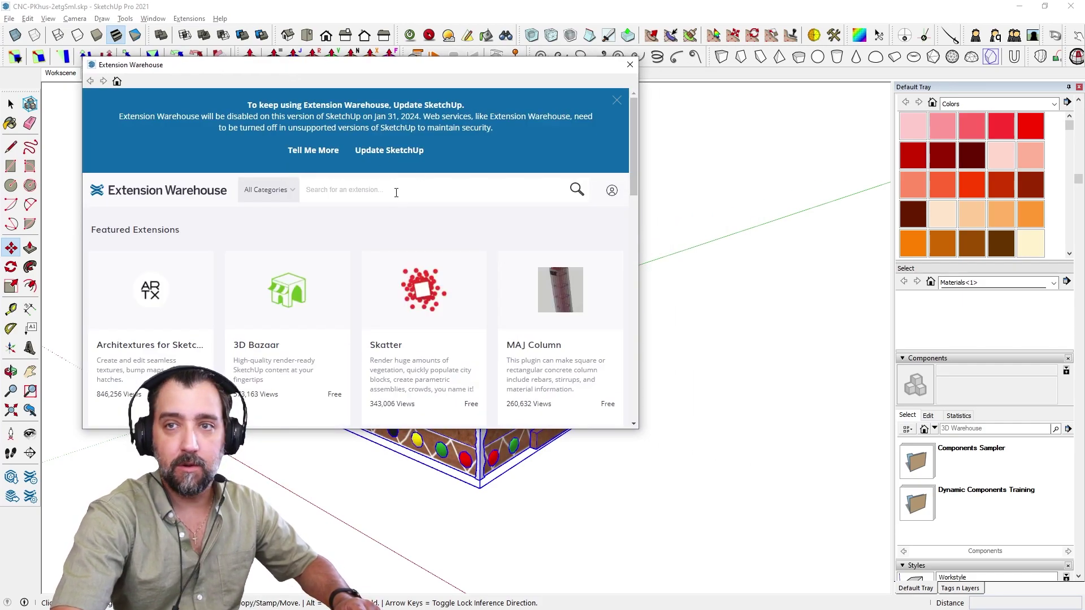
left_click(374, 184)
type("flatten")
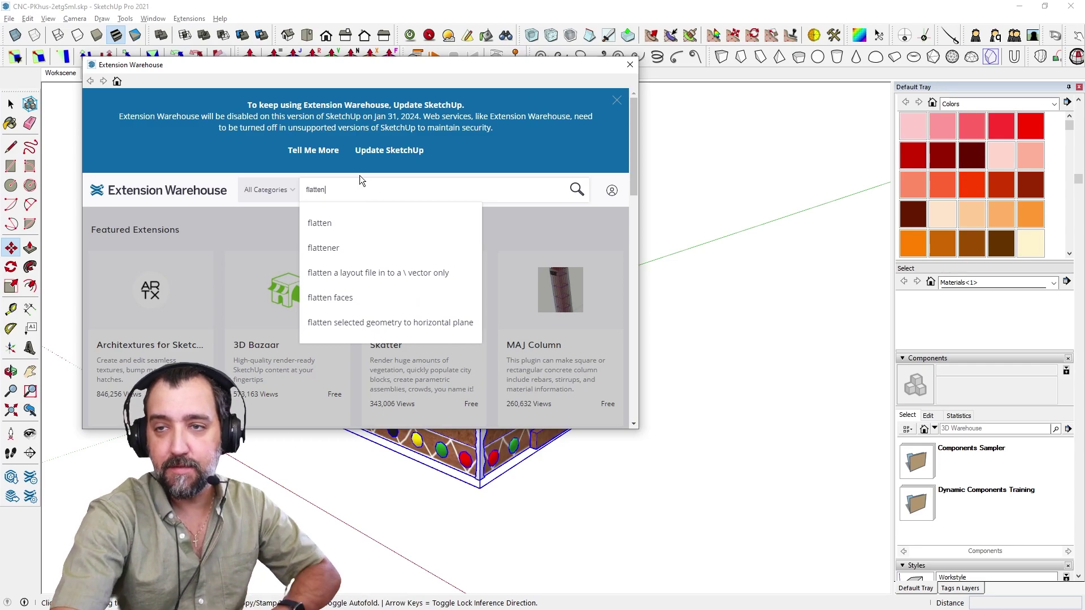
key("Return")
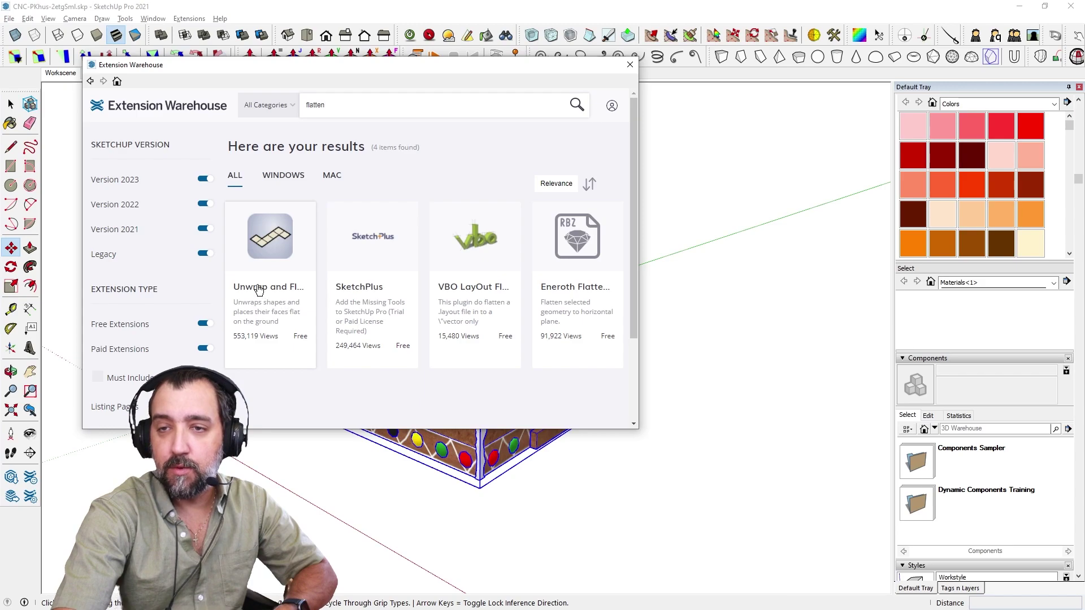
left_click(630, 64)
- Open the house group down to its individual wall shapes and select the outer faces of all four walls
middle_click_drag(326, 442, 406, 433)
key("space")
middle_click_drag(429, 399, 372, 405)
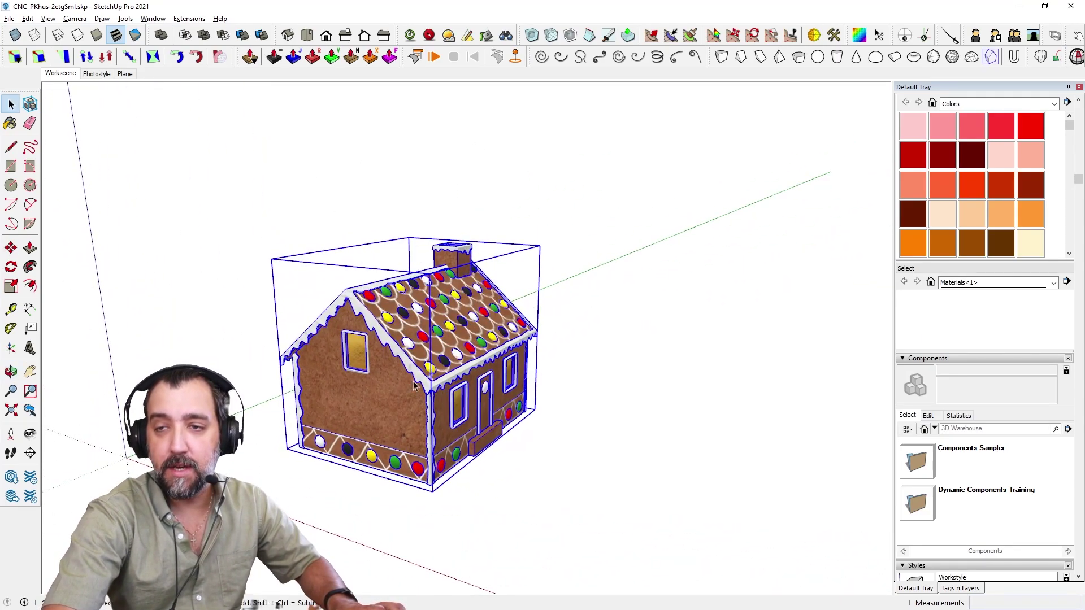
double_click(372, 406)
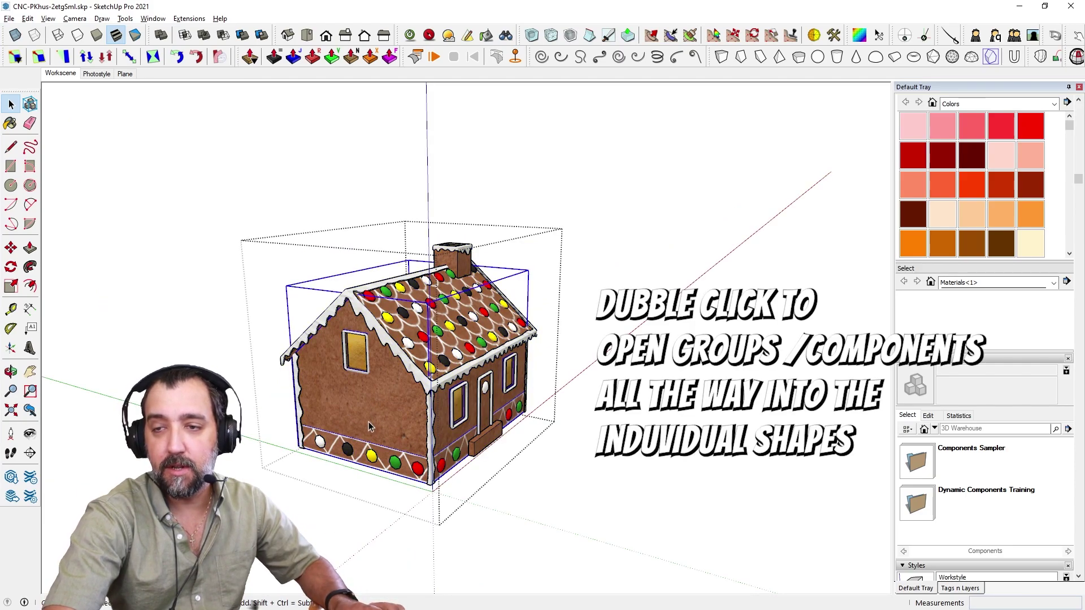
double_click(350, 418)
middle_click_drag(337, 409, 535, 463)
middle_click_drag(346, 482, 307, 313)
key("space")
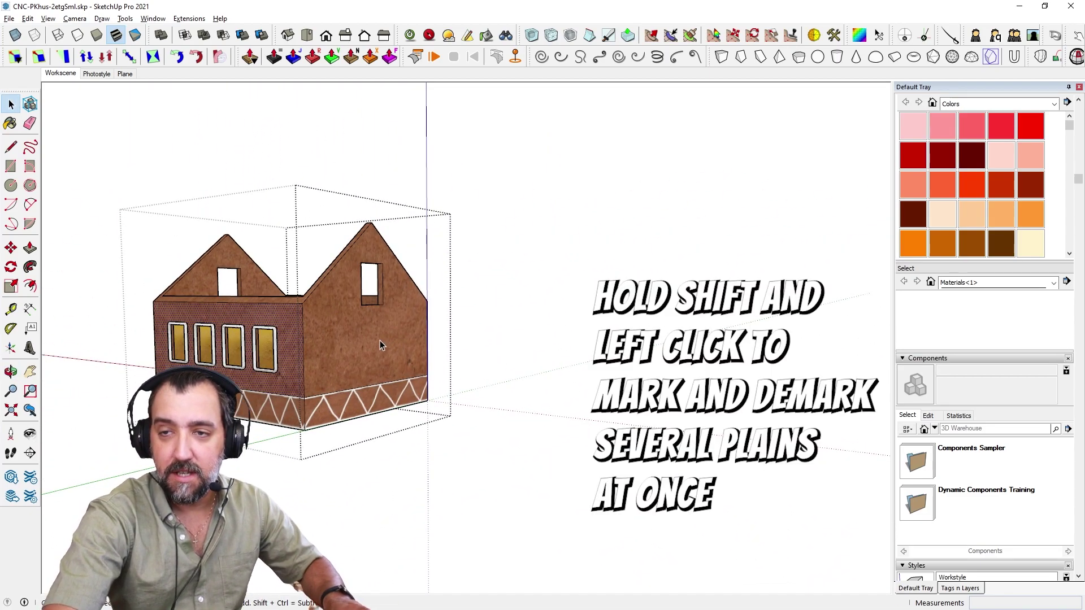
middle_click_drag(278, 409, 350, 320)
middle_click_drag(297, 374, 664, 359)
middle_click_drag(238, 384, 1049, 435)
- Copy the selected wall faces out of their group and paste them beside the house along the green axis
scroll(819, 358, "down", 2)
middle_click_drag(774, 365, 169, 492)
scroll(499, 451, "down", 4)
left_click(632, 431)
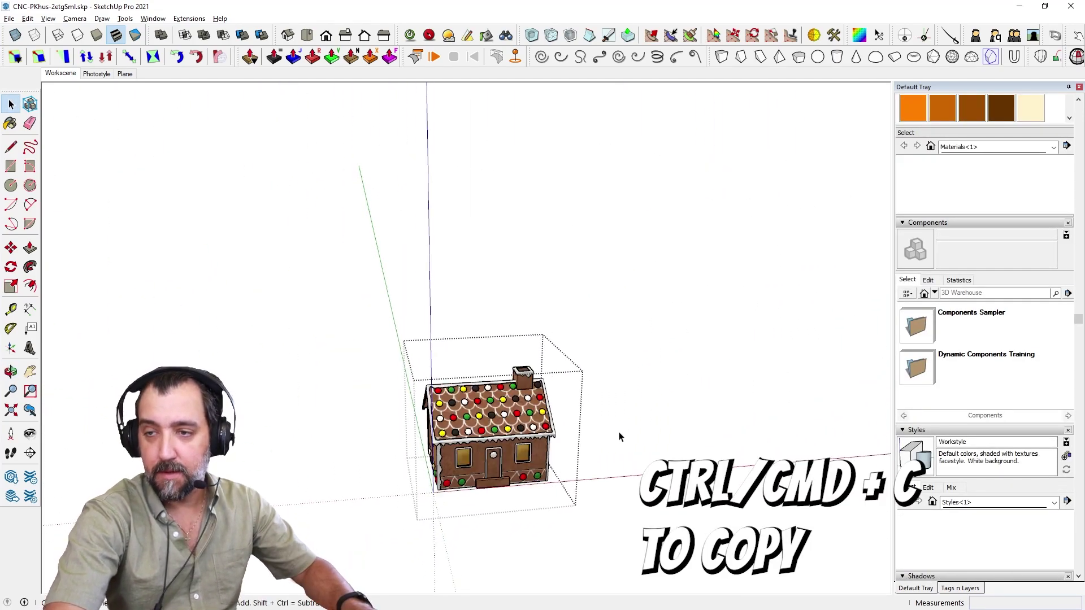
left_click(673, 436)
middle_click_drag(475, 398, 419, 393, "shift")
key("ctrl+v")
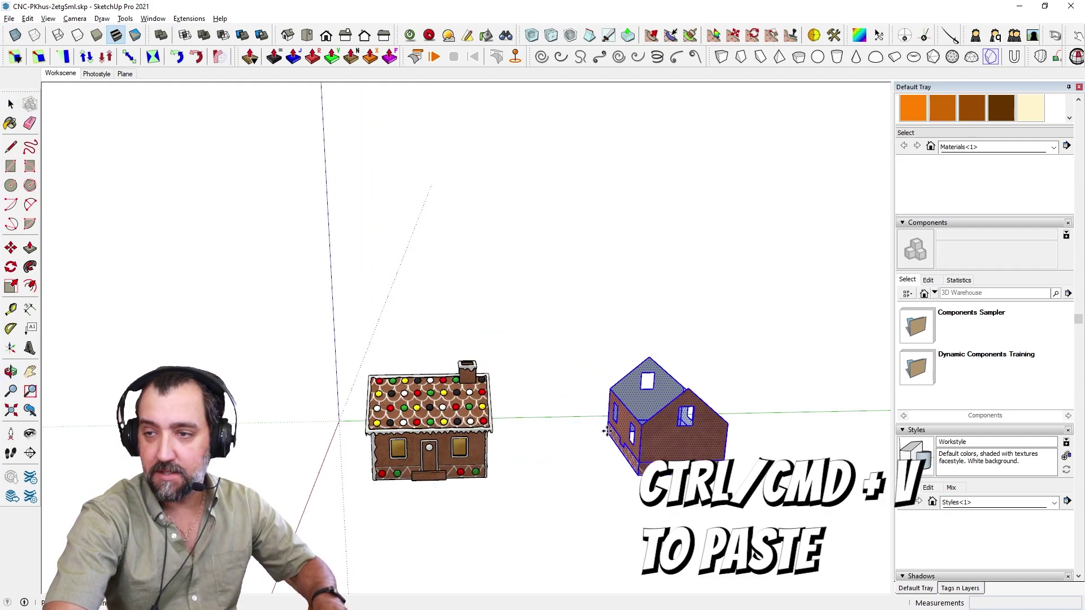
left_click(602, 433)
- Erase the lines separating the zigzag band from the rest of the walls on the copied house
middle_click_drag(602, 433, 491, 421)
scroll(330, 396, "up", 2)
scroll(492, 421, "up", 3)
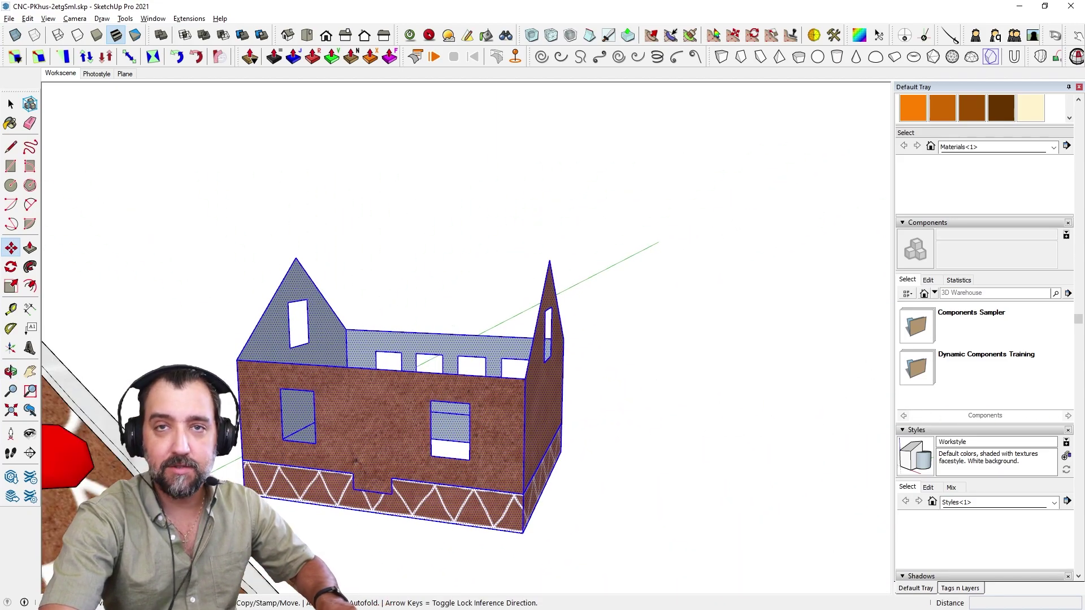
left_click(30, 123)
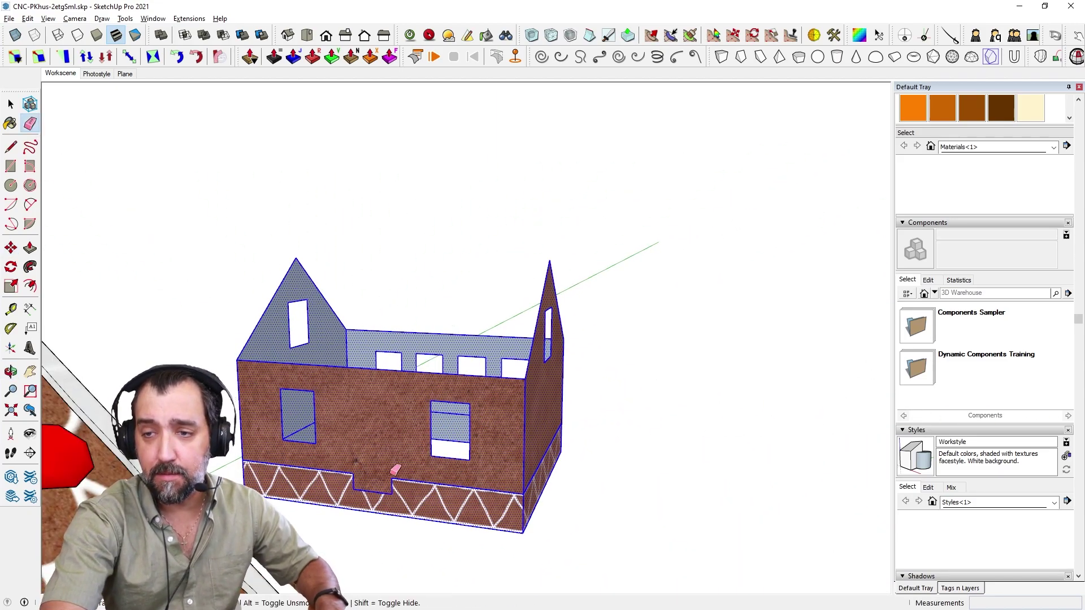
mouse_move(397, 471)
left_mouse_down()
mouse_move(388, 485)
mouse_move(362, 473)
left_mouse_up()
middle_click_drag(440, 477, 271, 447)
middle_click_drag(415, 432, 115, 424)
middle_click_drag(628, 423, 281, 605)
mouse_move(498, 403)
middle_mouse_down()
mouse_move(406, 396)
mouse_move(511, 393)
mouse_move(310, 472)
mouse_move(281, 426)
mouse_move(342, 415)
middle_mouse_up()
key("space")
- Open the original house's roof group down to its shapes and select both outer roof faces
scroll(135, 416, "up", 4)
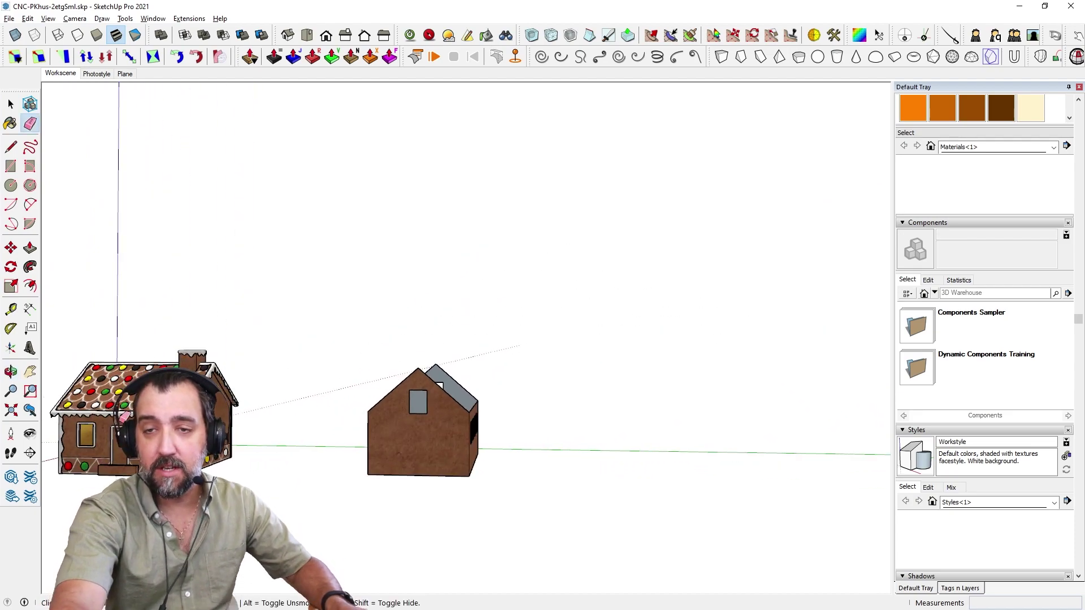
mouse_move(135, 416)
middle_mouse_down()
mouse_move(93, 452)
mouse_move(62, 458)
middle_mouse_up()
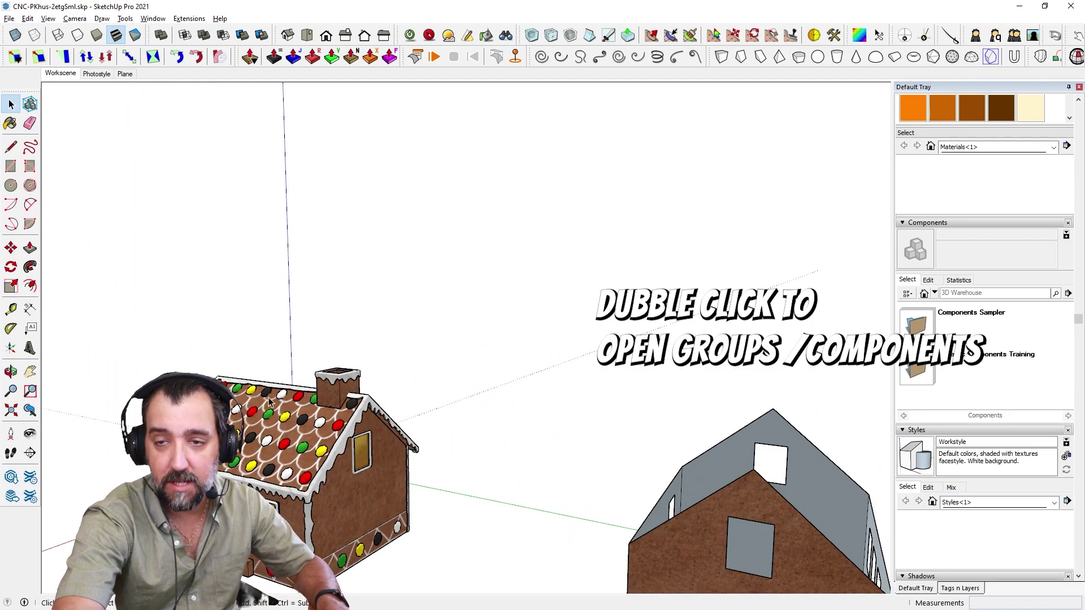
double_click(265, 400)
scroll(264, 400, "up", 3)
left_click(265, 400)
middle_click_drag(264, 401, 331, 372)
double_click(290, 409)
left_click(285, 403)
left_click(375, 369, "shift")
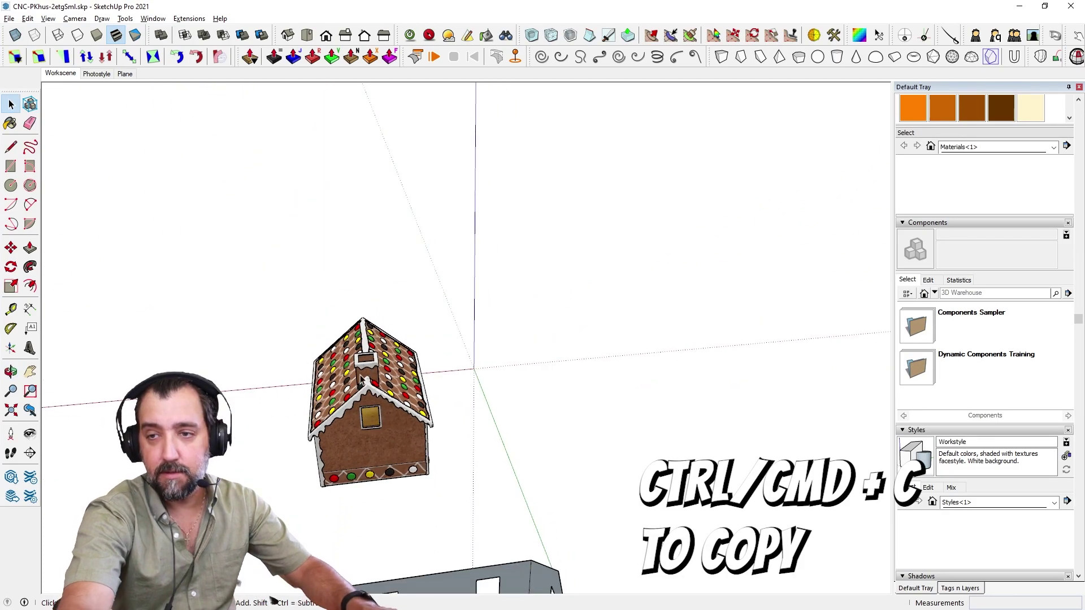
- Copy the selected roof faces and paste them outside the group, beside the copied walls
scroll(362, 377, "down", 2)
middle_click_drag(362, 377, 530, 426)
key("ctrl+v")
left_click(540, 460)
middle_click_drag(407, 449, 208, 346)
scroll(207, 346, "up", 1)
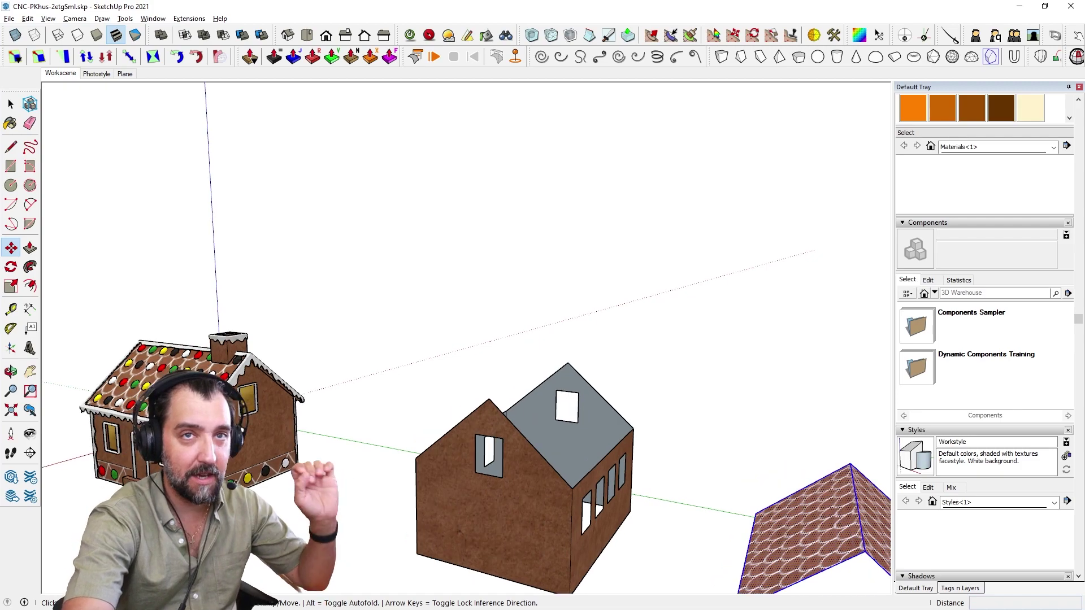
- Check the Hide Rest Of Model setting for component editing while the chimney group is open
scroll(316, 493, "up", 2)
middle_click_drag(317, 493, 362, 492)
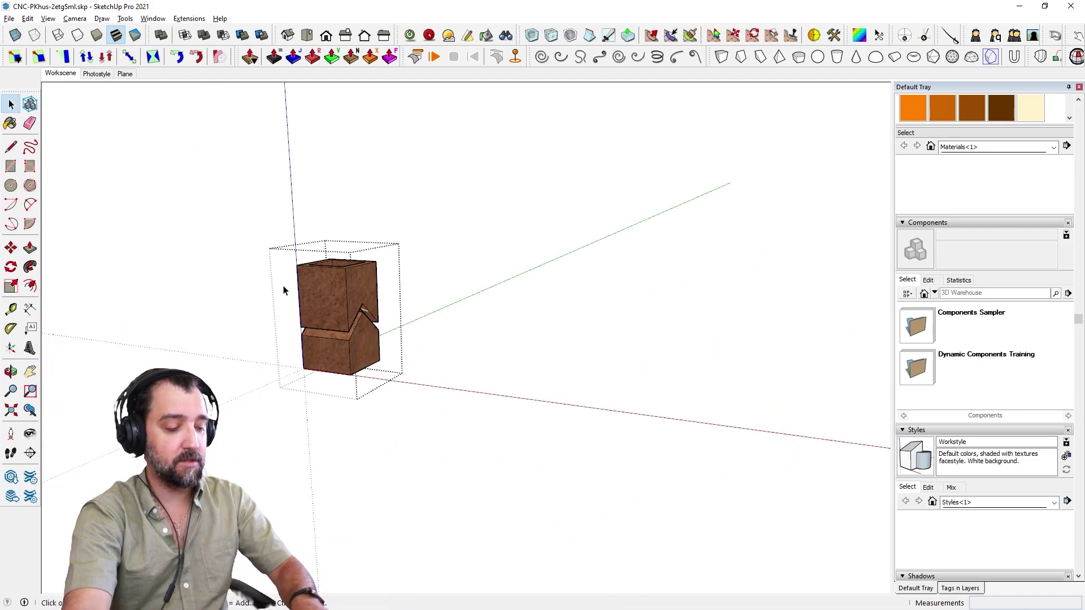
key("i")
key("i")
key("i")
key("i")
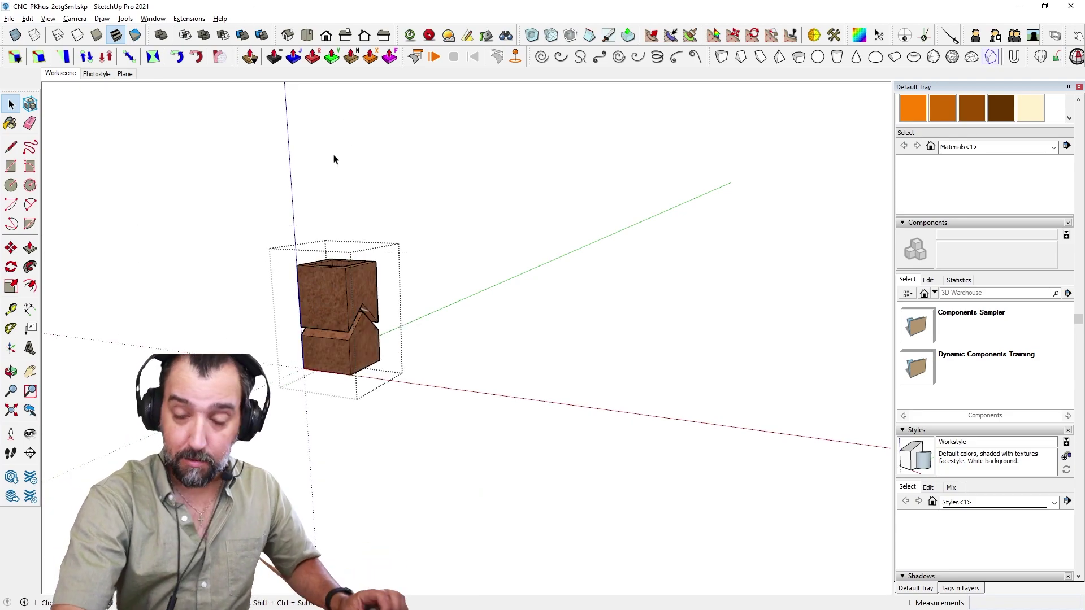
scroll(239, 169, "up", 1)
left_click(48, 18)
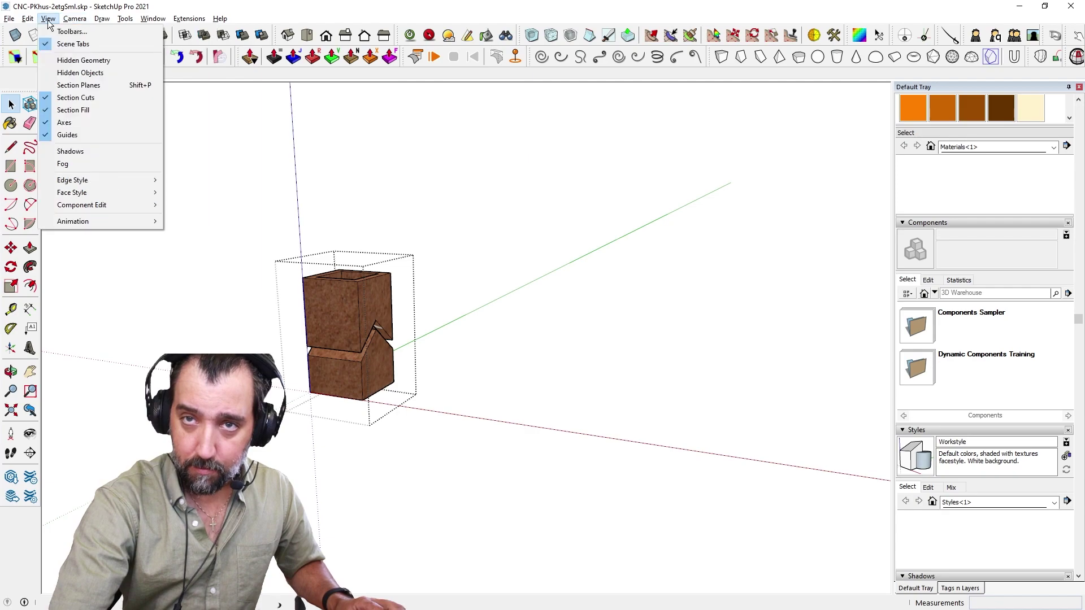
mouse_move(134, 204)
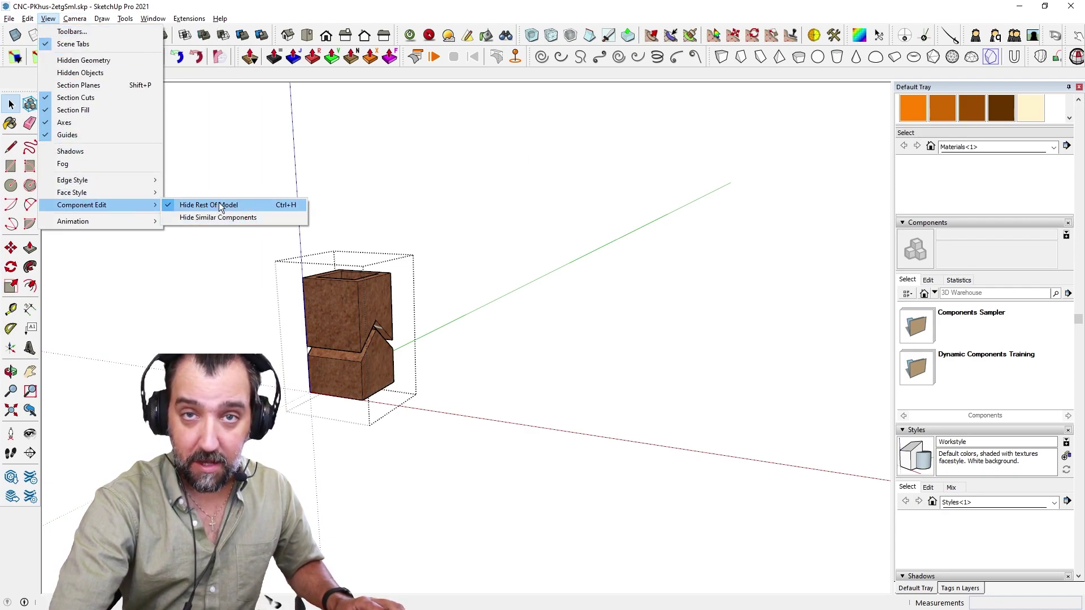
left_click(497, 196)
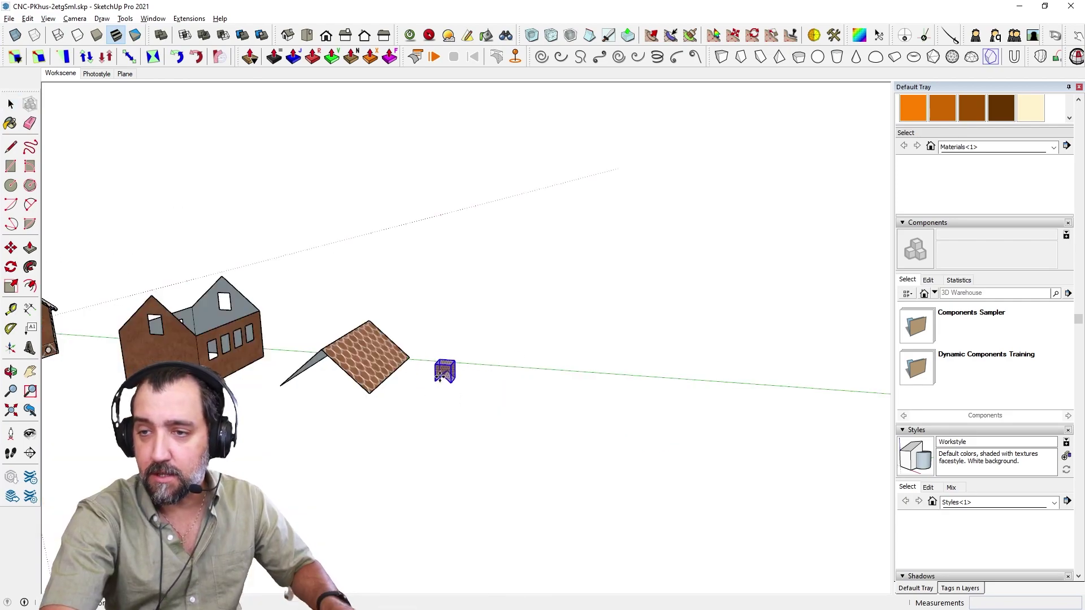
- Place the copied outer chimney faces beside the roof copy along the green axis
left_click(440, 376)
middle_click_drag(314, 365, 363, 363)
scroll(344, 347, "down", 2)
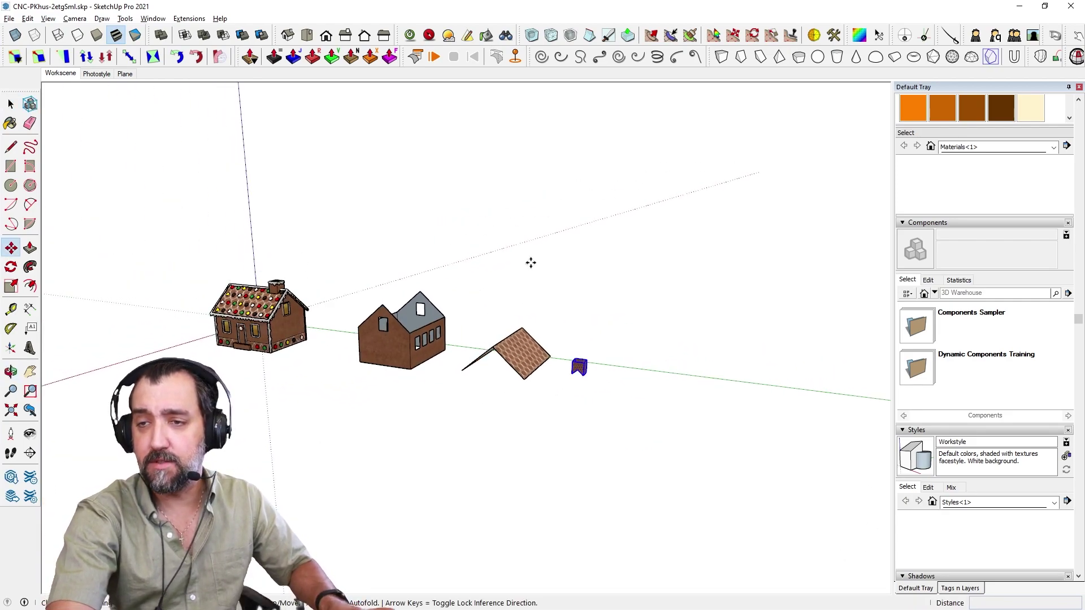
- Delete the original gingerbread house, keeping only the copied walls, roof and chimney faces
key("Delete")
scroll(319, 363, "up", 1)
middle_click_drag(392, 368, 509, 348)
middle_click_drag(773, 295, 316, 147)
middle_click_drag(42, 353, 80, 351)
scroll(68, 367, "down", 2)
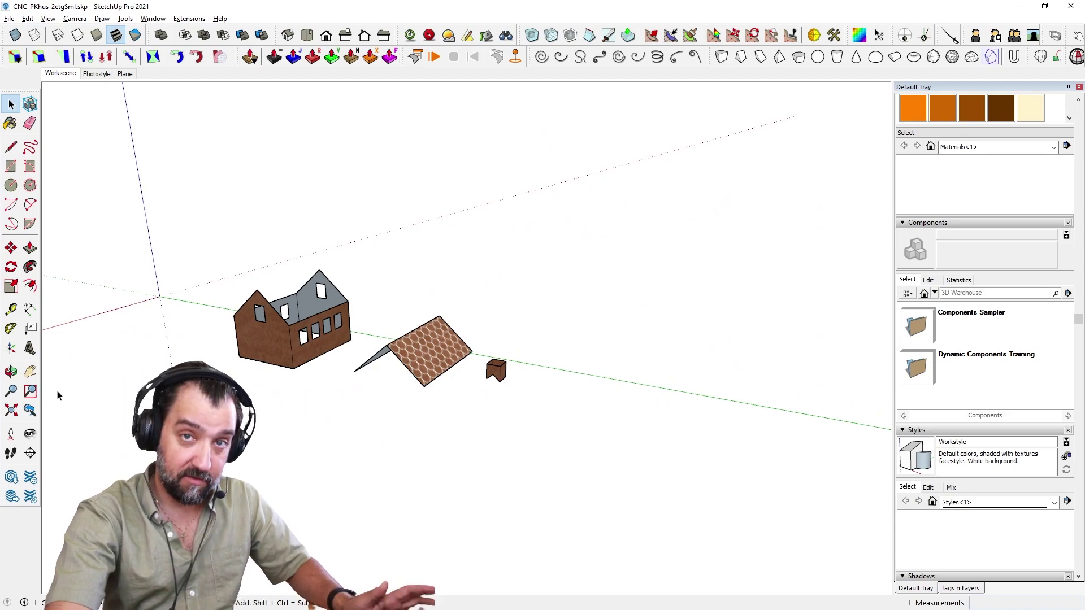
- Select all copied wall faces and flatten them onto the ground with Unwrap and Flatten
middle_click_drag(56, 394, 263, 331)
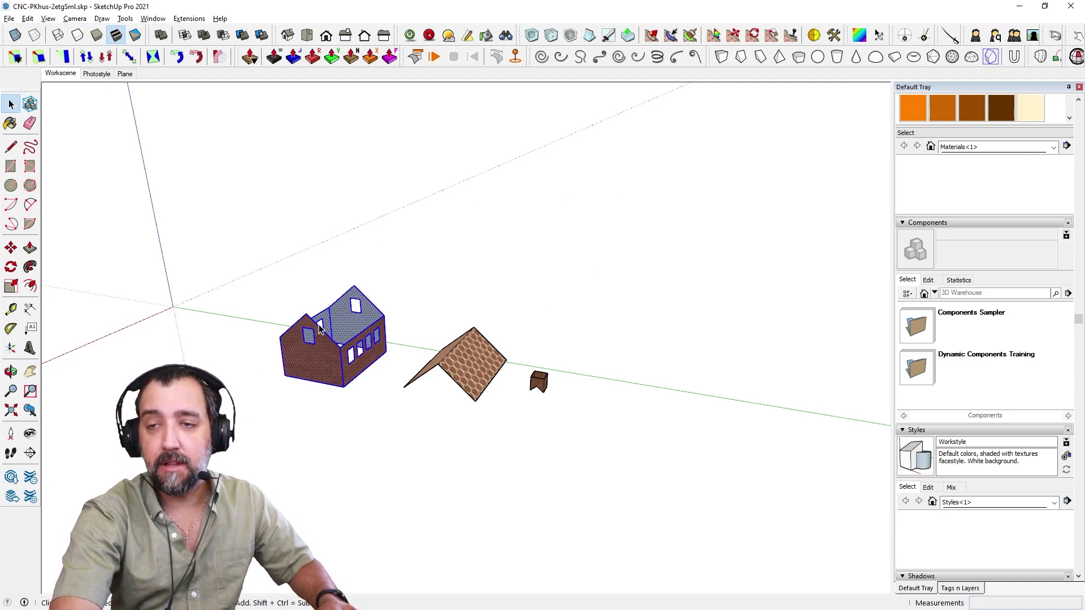
right_click(307, 351)
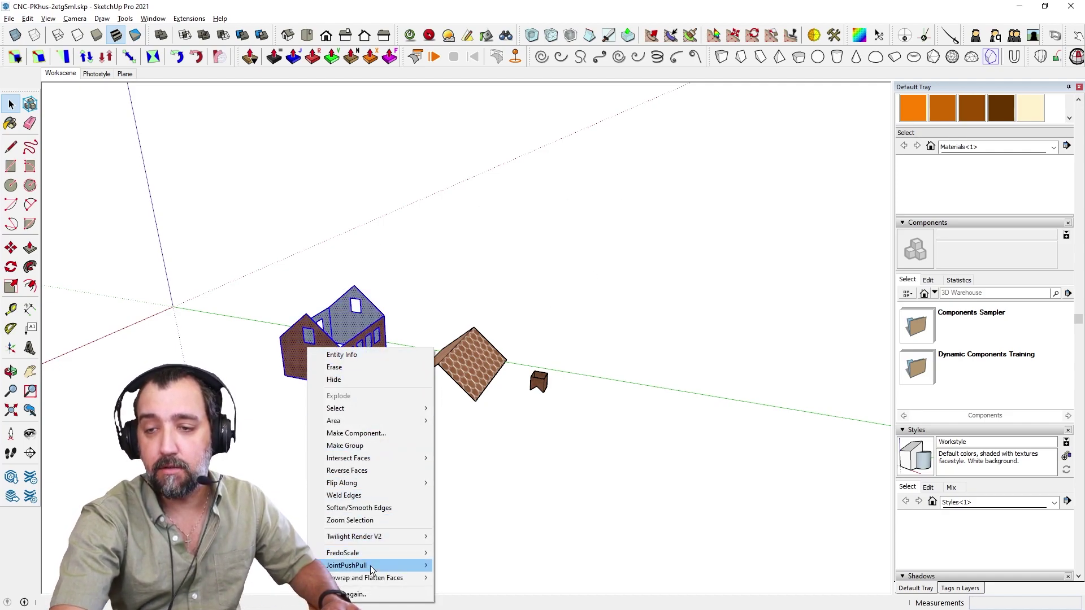
mouse_move(389, 576)
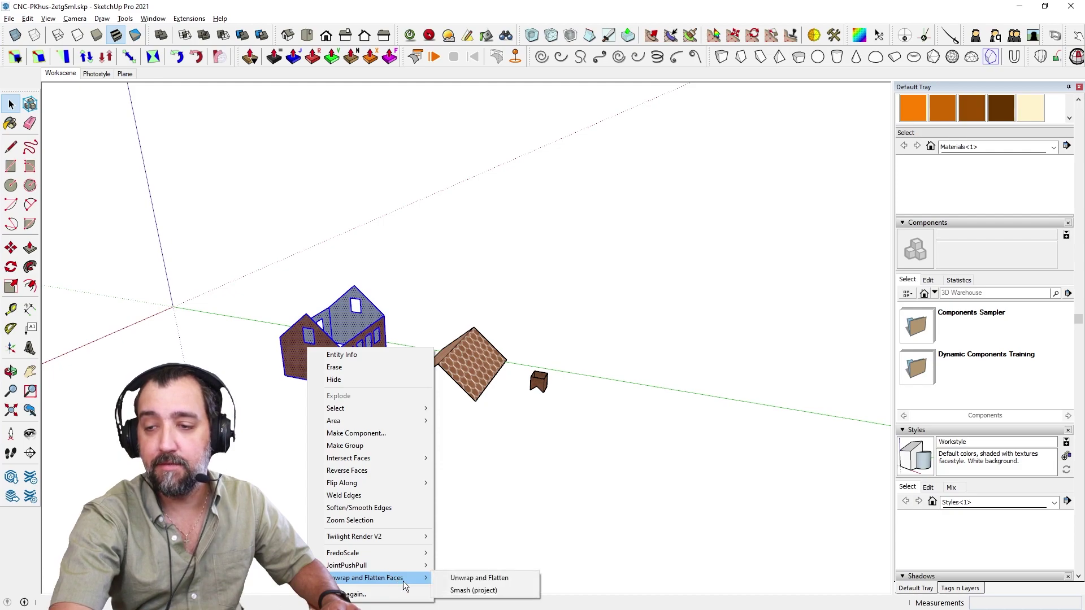
left_click(455, 578)
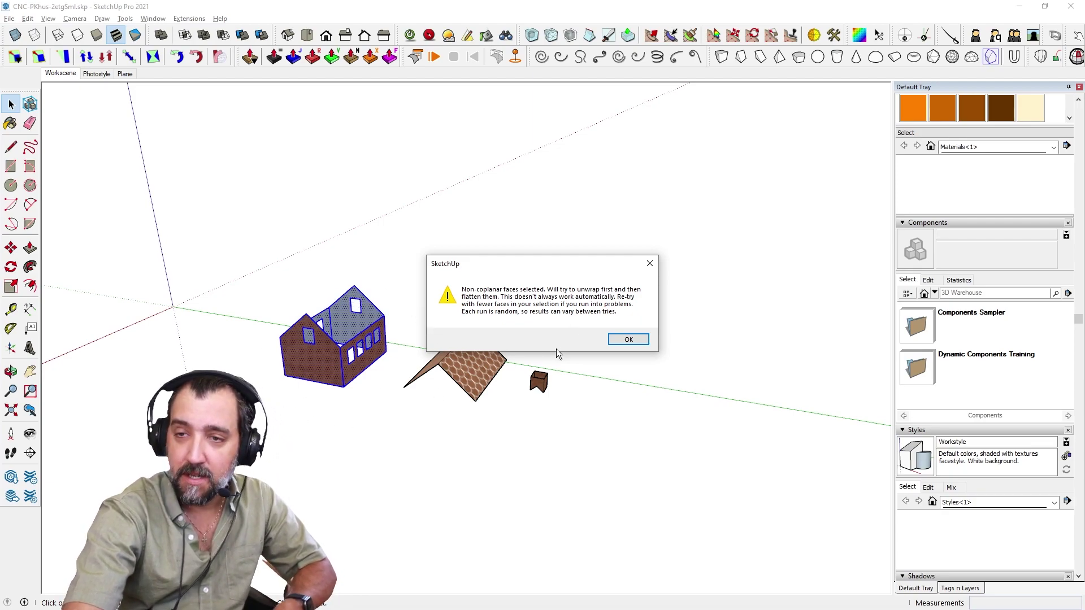
left_click(628, 340)
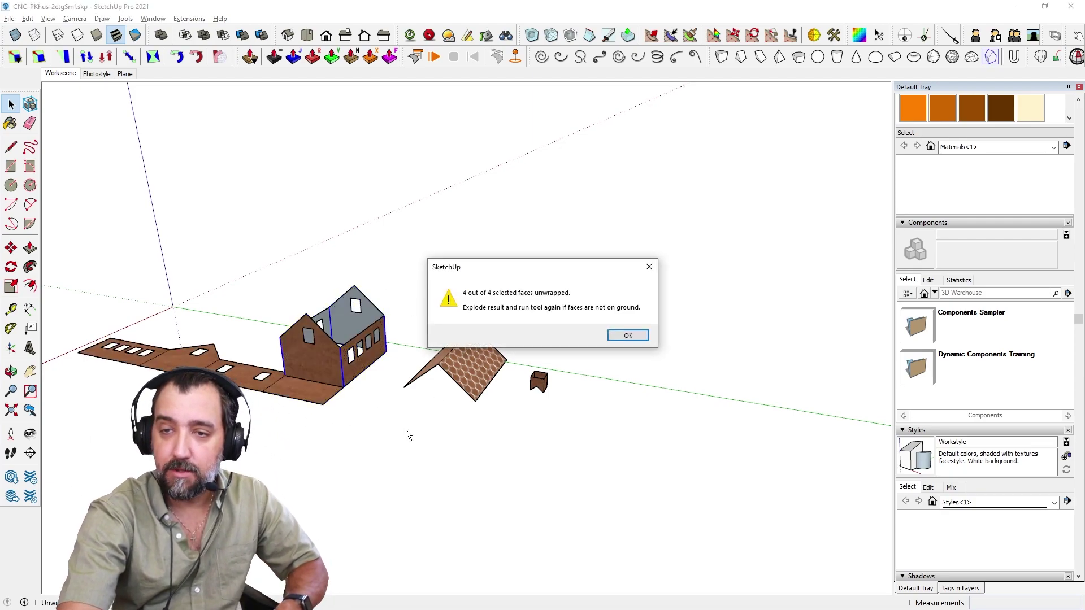
left_click(643, 336)
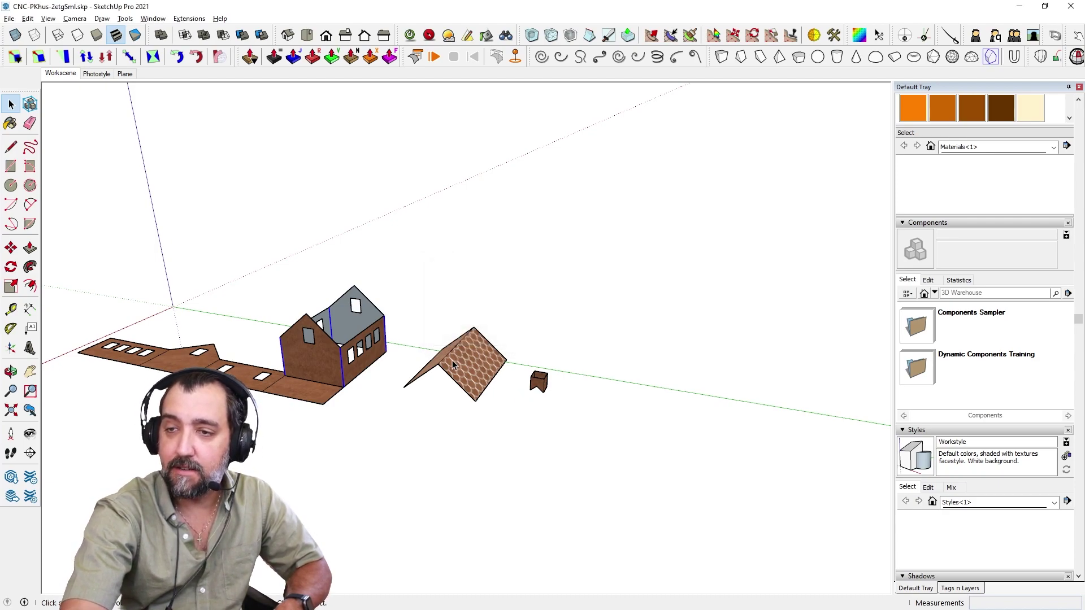
- Flatten the copied chimney faces onto the ground with Unwrap and Flatten
right_click(540, 386)
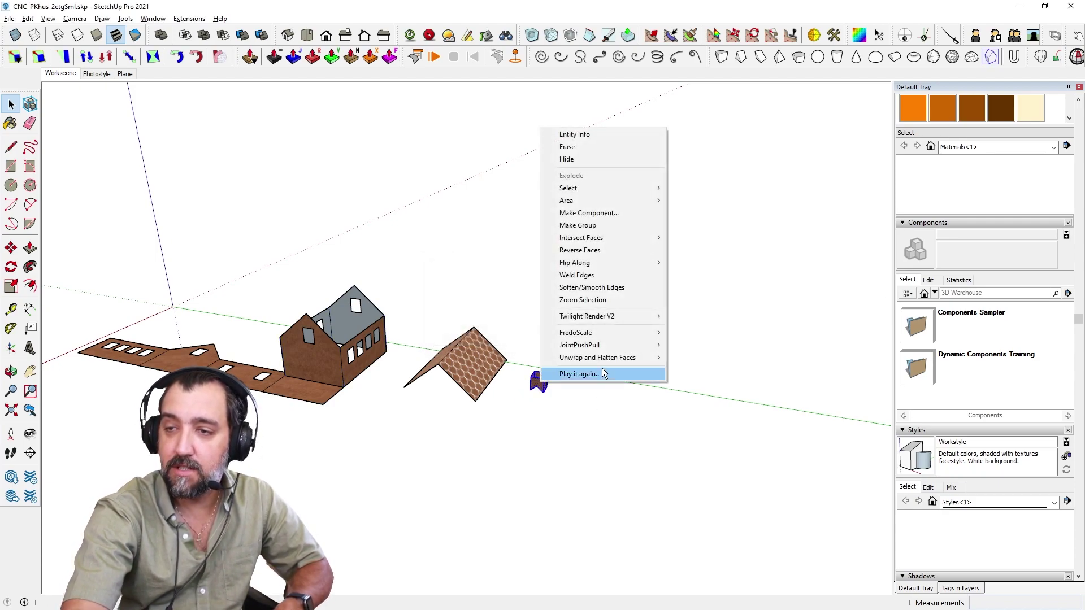
mouse_move(644, 358)
left_click(695, 361)
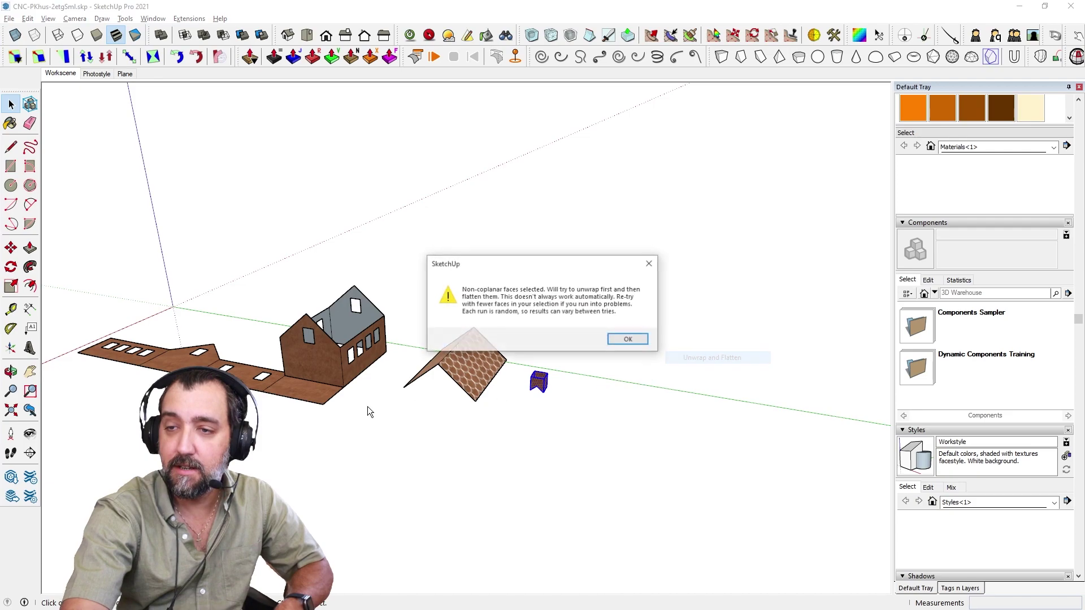
left_click(619, 336)
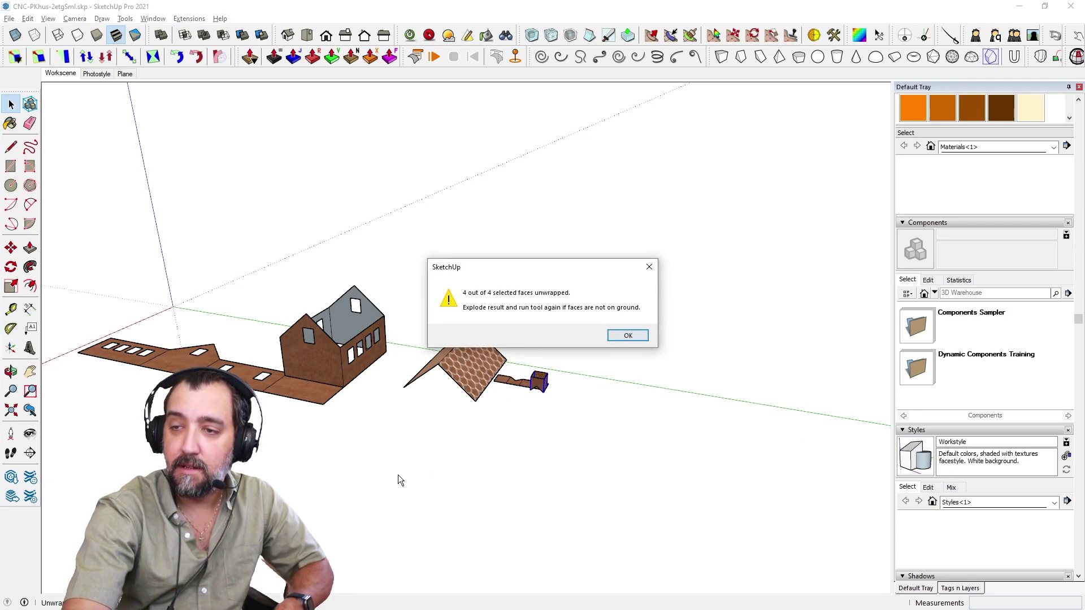
- Flatten the two copied roof faces onto the ground with Unwrap and Flatten Faces
left_click(616, 337)
right_click(466, 355)
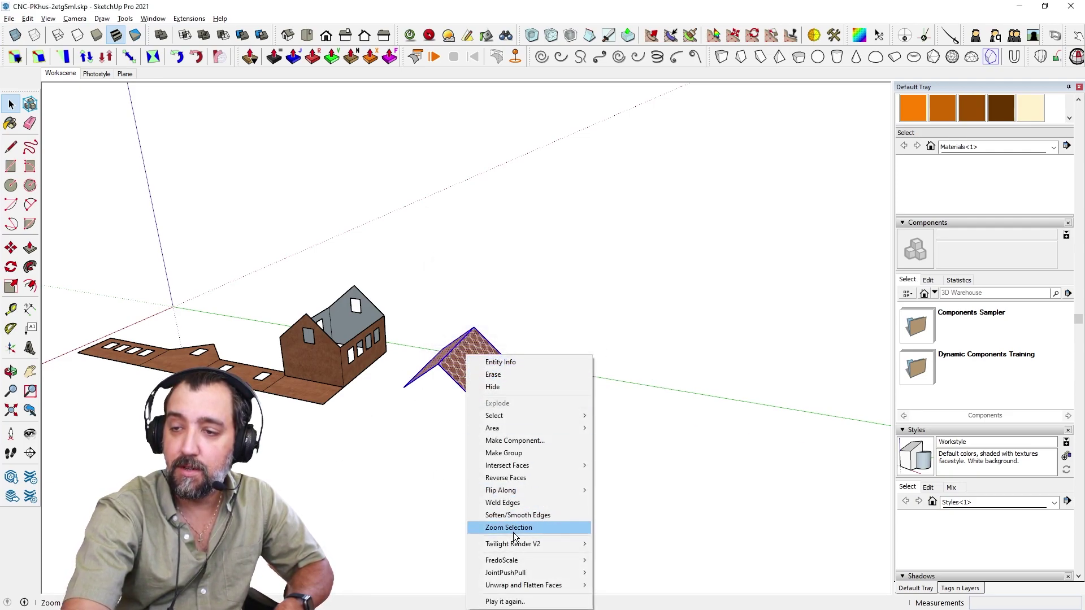
mouse_move(540, 588)
left_click(693, 588)
left_click(628, 339)
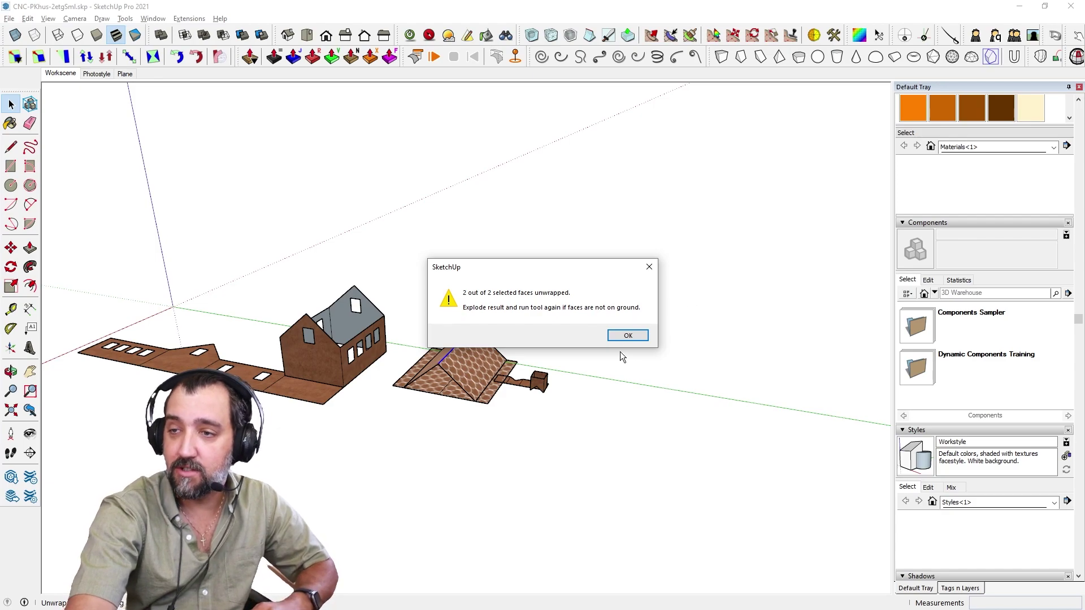
left_click(620, 337)
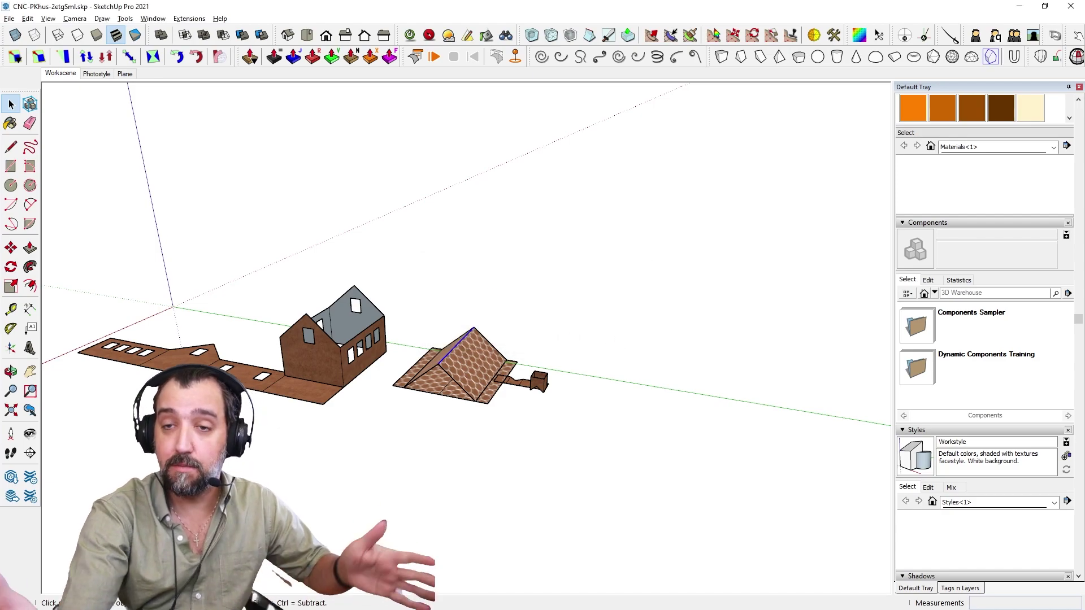
- Delete the standing 3D wall, roof and chimney copies, keeping only the flattened faces
scroll(587, 441, "up", 3)
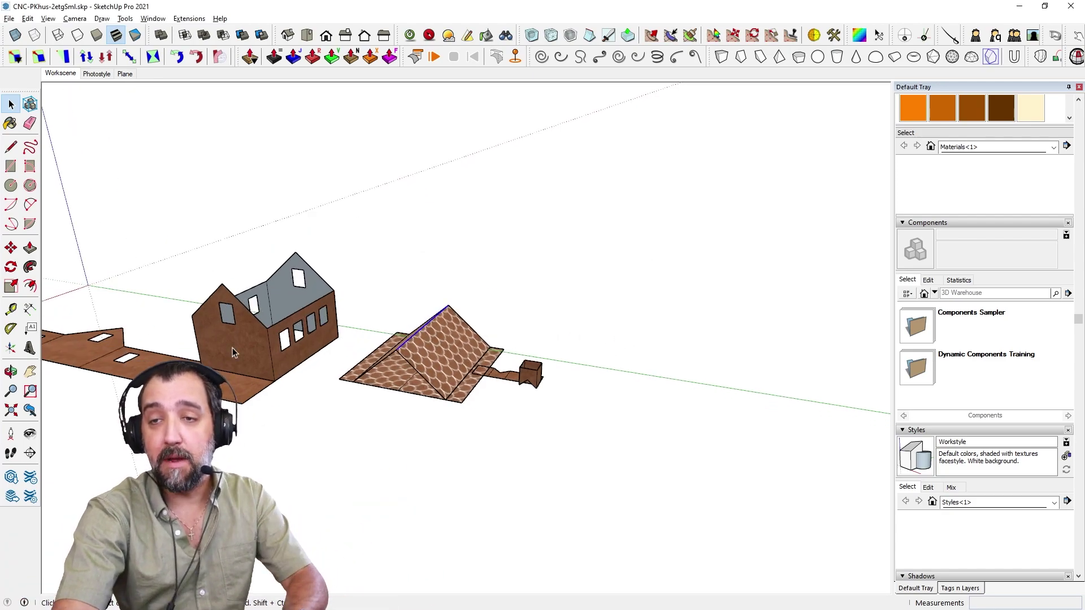
triple_click(234, 351)
key("Delete")
triple_click(421, 338)
key("Delete")
triple_click(534, 368)
key("Delete")
- Move the flattened wall strip by its lower corner onto the axes origin
middle_click_drag(74, 348, 84, 384)
middle_click_drag(234, 413, 350, 341, "shift")
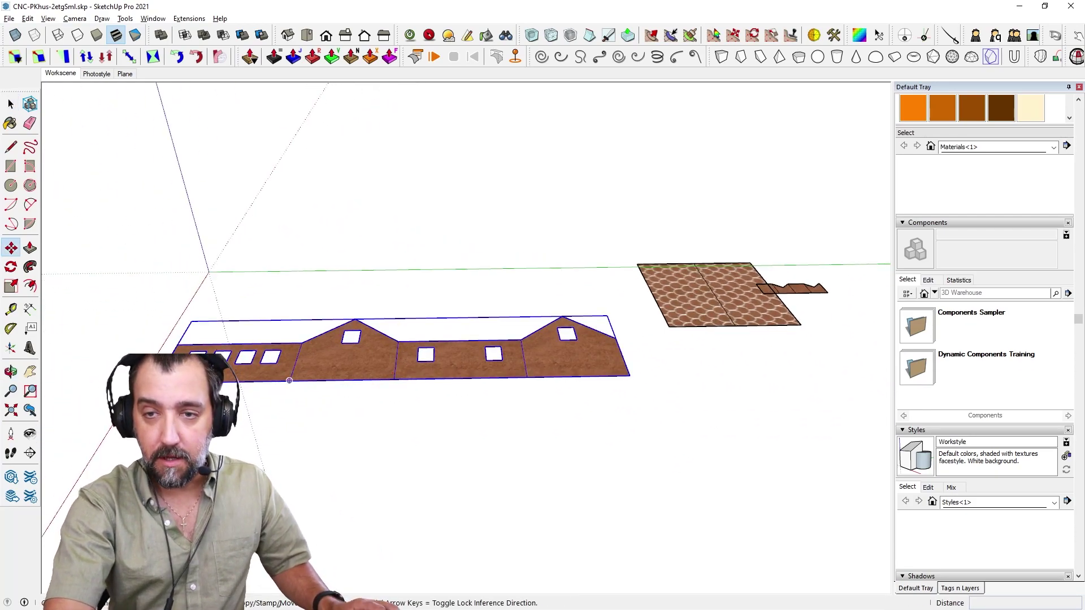
left_click(160, 382)
left_click(209, 272)
- Place the flattened roof on the green axis, about 27 cm beyond the end of the wall strip
middle_click_drag(285, 271, 122, 367)
key("space")
key("m")
left_click(375, 395)
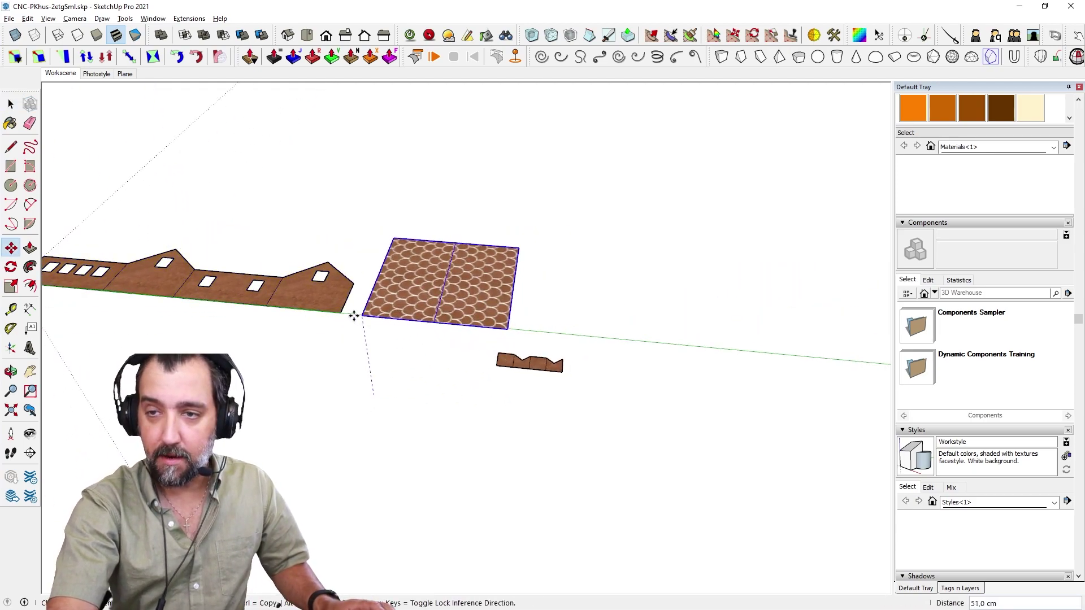
middle_click_drag(353, 331, 142, 370)
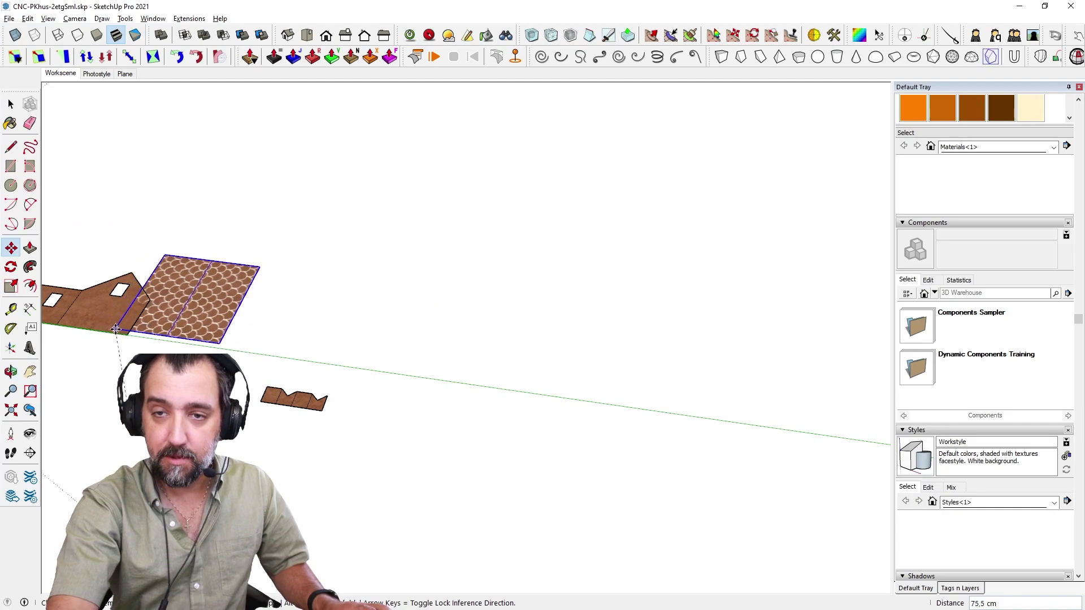
left_click(127, 335)
left_click(127, 335)
key("Escape")
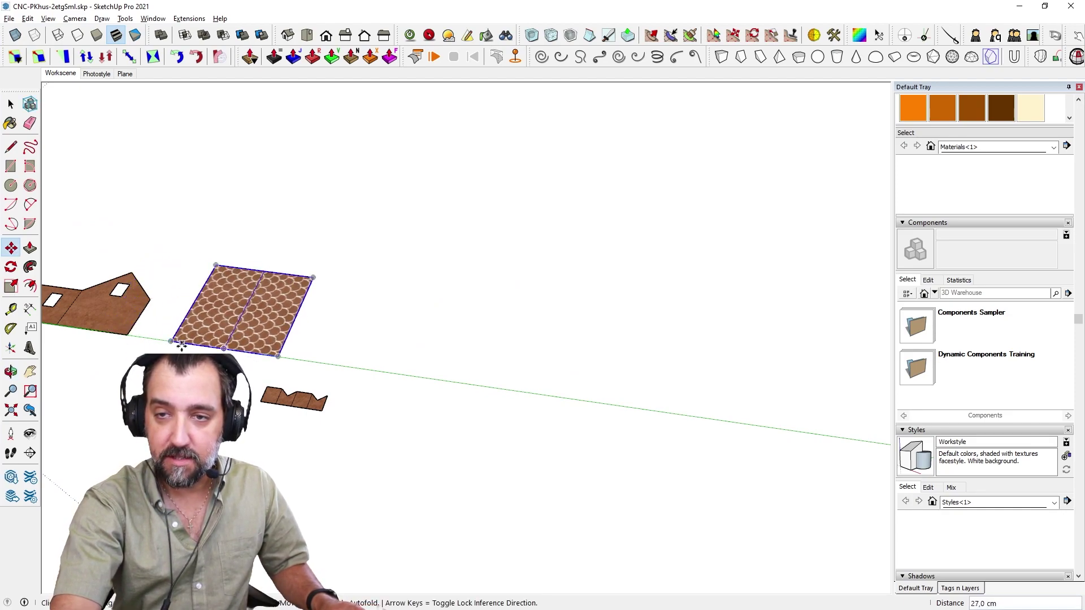
- Align the flattened chimney strip with the roof's lower corner and shift it along the green axis to leave a gap
key("space")
left_click(276, 397)
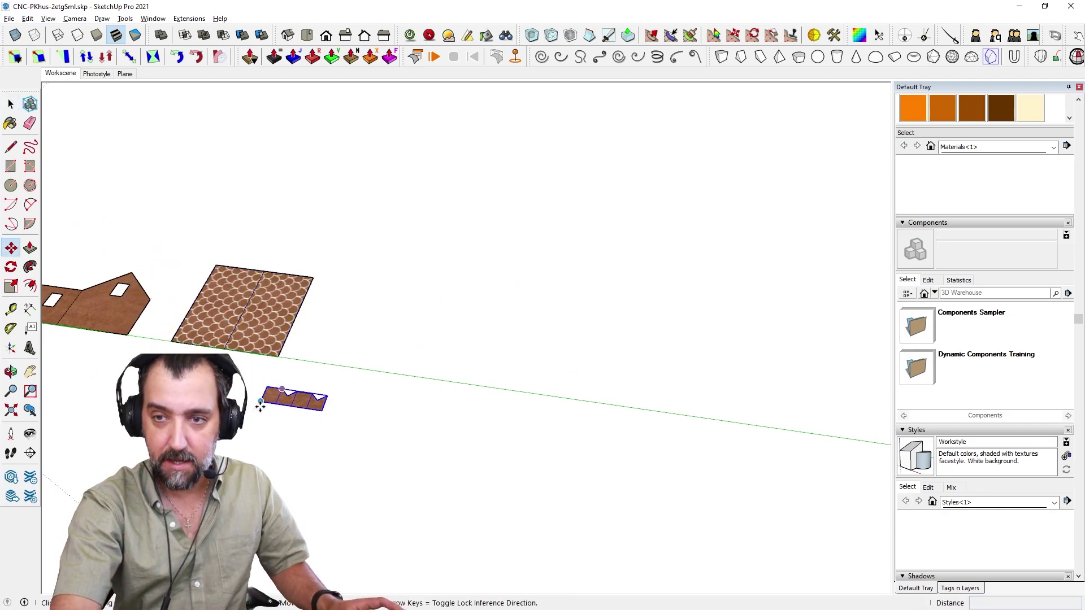
left_click(260, 404)
left_click(277, 356)
left_click(281, 358)
left_click(330, 364)
key("space")
- Explode the flattened wall, roof and chimney groups into loose faces
scroll(81, 298, "down", 2)
middle_click_drag(80, 298, 339, 373)
middle_click_drag(339, 373, 361, 322, "shift")
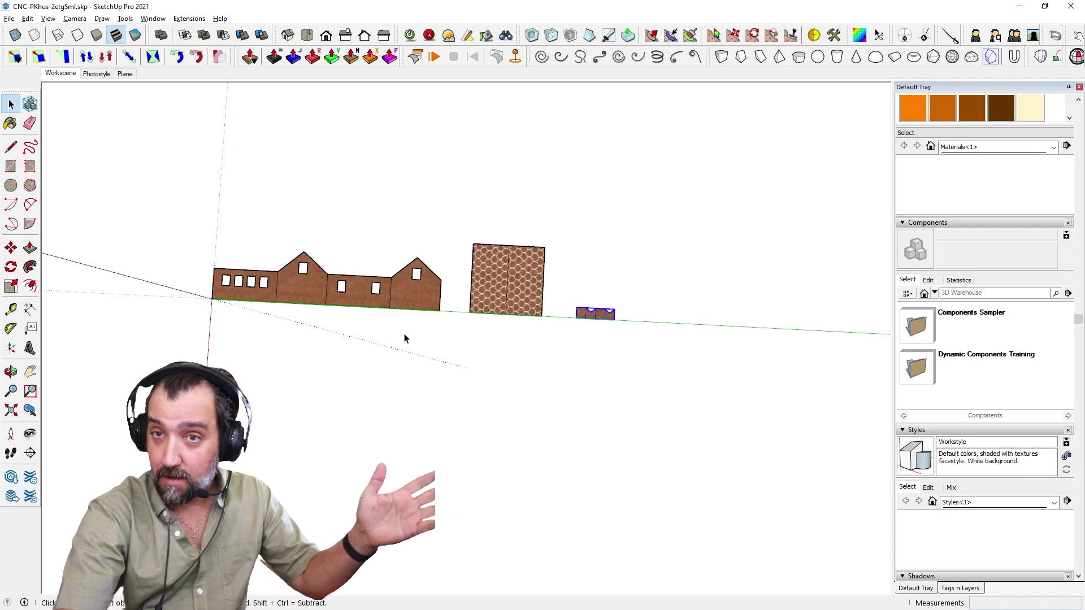
middle_click_drag(403, 342, 327, 373)
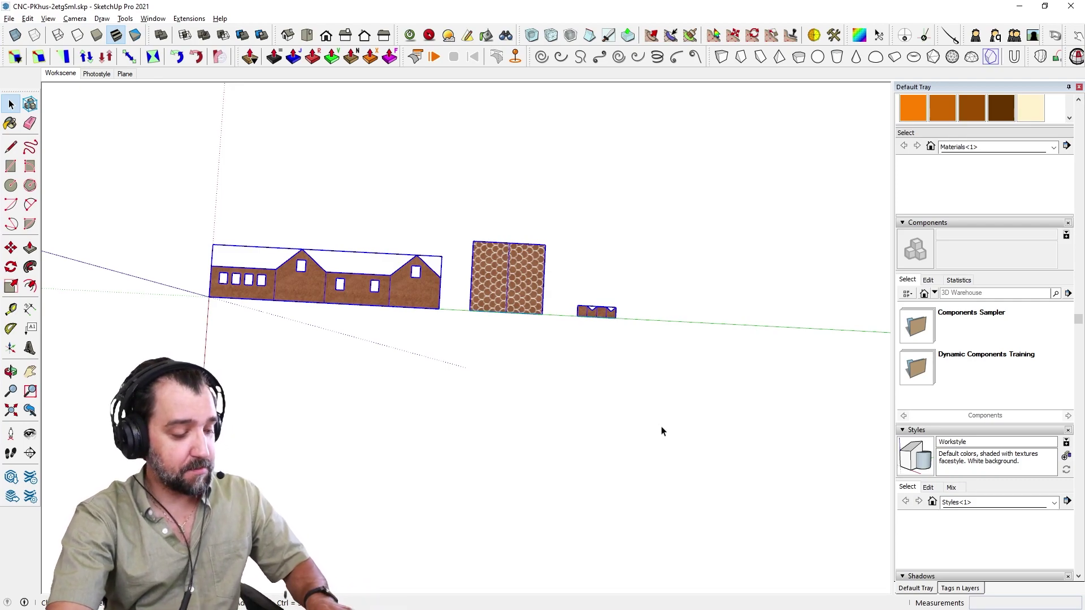
right_click(534, 263)
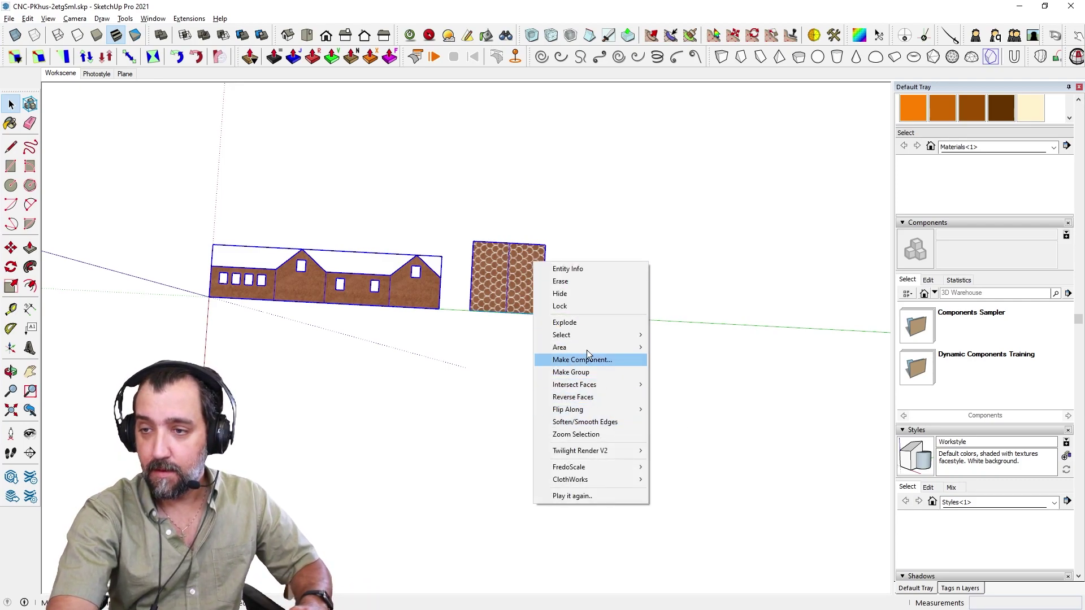
left_click(565, 323)
left_click(276, 358)
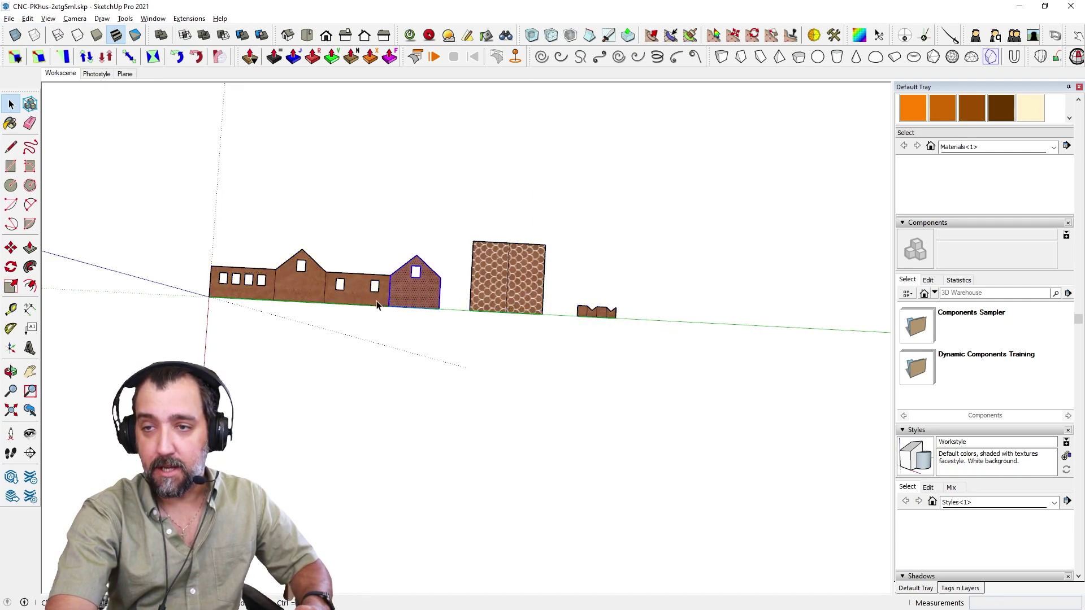
- Make a separate group from each of the four flattened wall faces
right_click(418, 297)
left_click(455, 391)
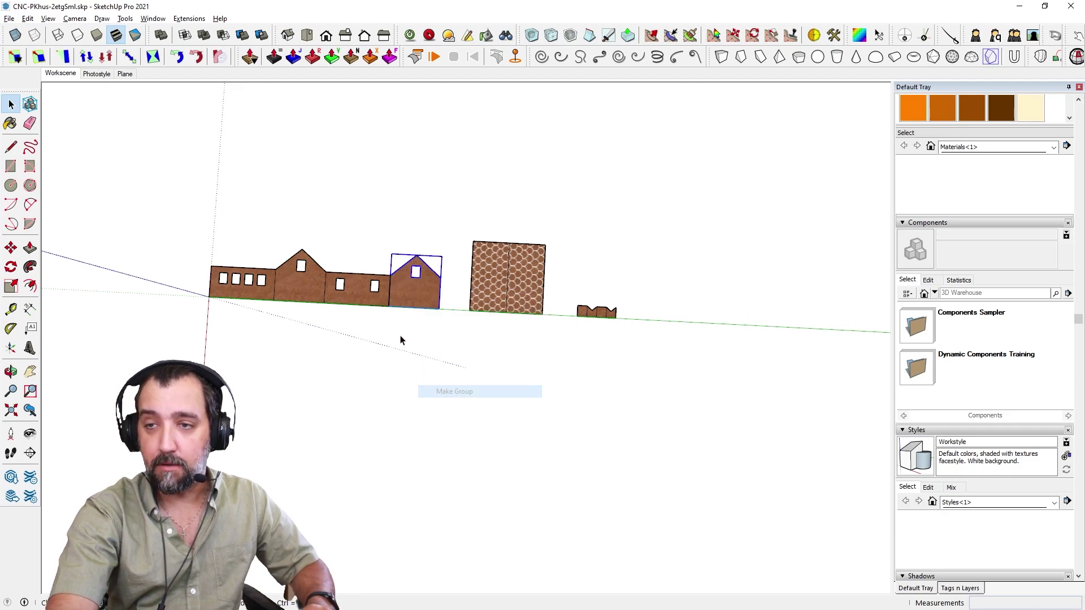
left_click(348, 297)
left_click(303, 298)
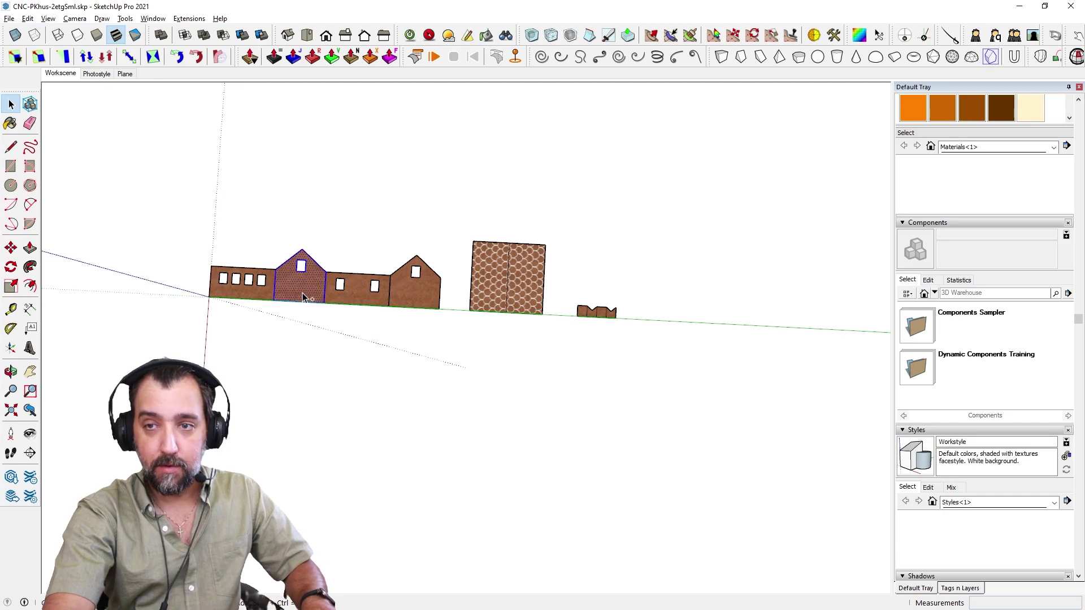
double_click(252, 293)
key("g")
- Group each of the two roof panels and the individual chimney faces separately
double_click(483, 279)
key("g")
double_click(533, 277)
key("g")
double_click(582, 311)
scroll(588, 316, "up", 2)
scroll(628, 319, "down", 1)
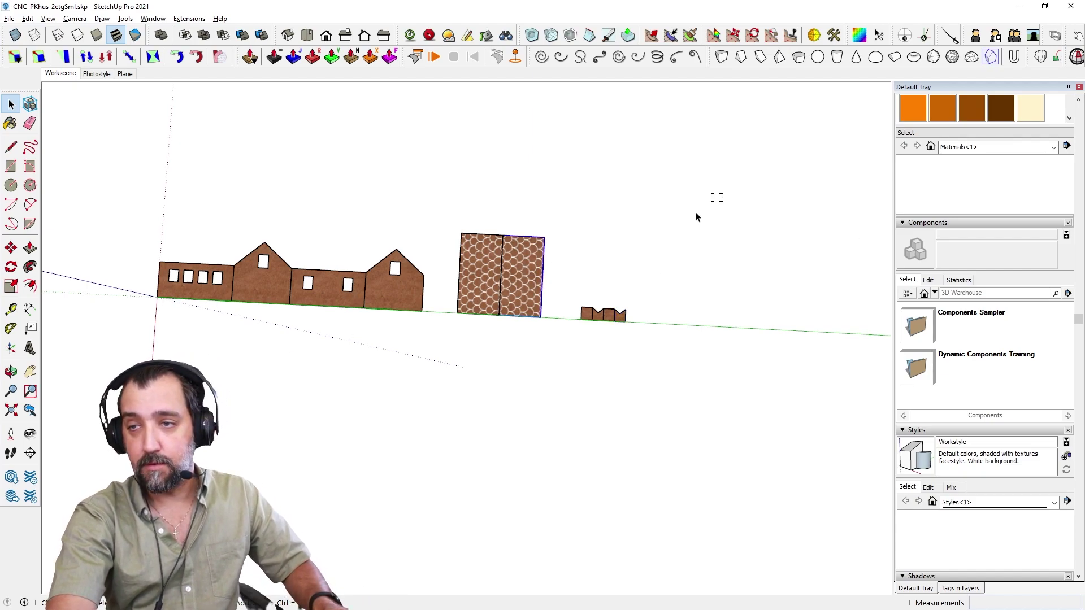
- Shift the wall pieces along the green axis to leave small gaps on both sides of the first gable wall
left_click(292, 285)
left_click(300, 286)
key("space")
left_click_drag(345, 213, 776, 483)
key("m")
key("space")
left_click(330, 291, "shift")
key("m")
left_click(314, 283)
left_click(323, 283)
- Move the second gable wall, together with the roof and chimney pieces, away from the two-window wall along the green axis
key("space")
left_click_drag(627, 220, 419, 383)
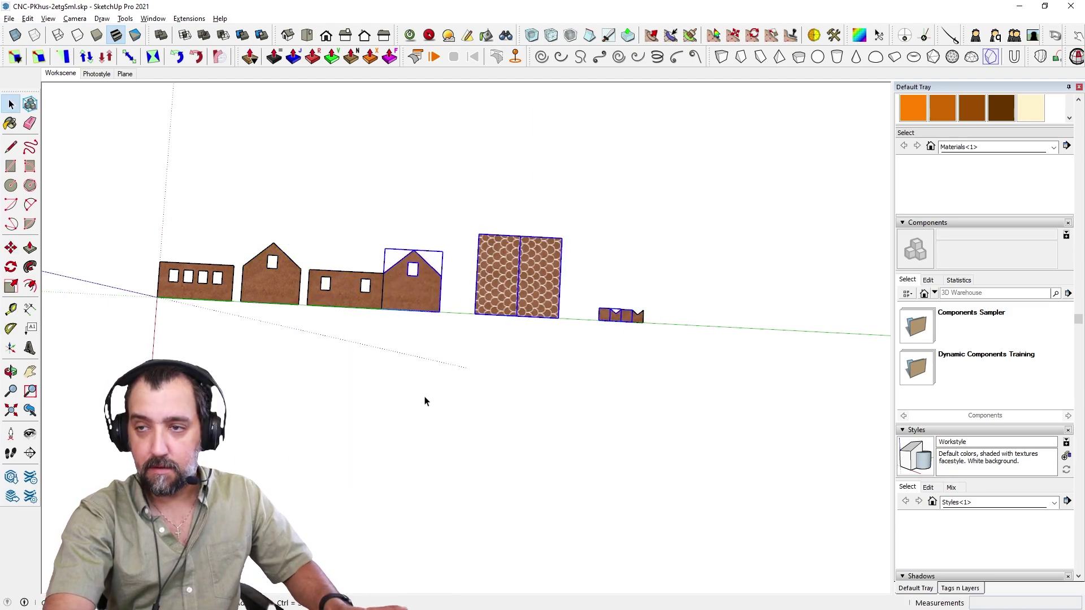
key("m")
key("space")
key("m")
left_click(457, 290)
left_click(467, 291)
- Bring the roof panels closer to the second gable wall and separate them from each other with a small gap
key("space")
left_click_drag(695, 199, 521, 456)
key("m")
left_click(580, 308)
left_click(556, 307)
left_click_drag(539, 337, 511, 375)
key("m")
left_click(523, 316)
left_click(531, 317)
- Separate the remaining chimney faces so that small gaps lie between all four pieces
key("space")
left_click_drag(698, 262, 606, 341)
key("m")
scroll(634, 338, "up", 1)
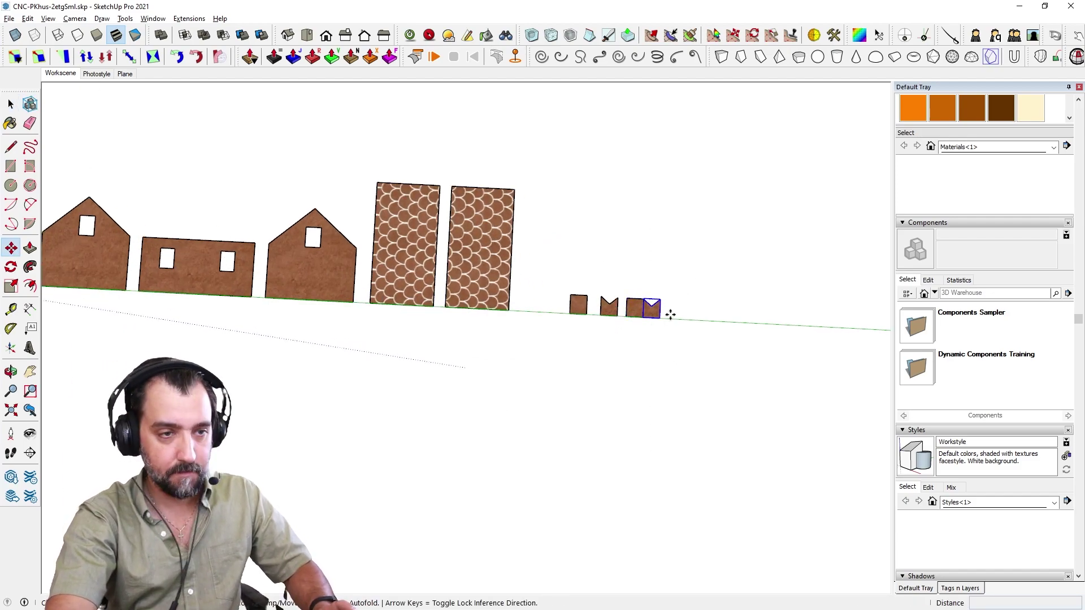
left_click(670, 315)
left_click(680, 315)
- Move the four chimney pieces along the green axis to sit close beside the second roof panel
key("space")
left_click_drag(694, 300, 576, 334)
key("m")
left_click(635, 299)
left_click(587, 298)
key("space")
- Rotate all pieces from the green axis onto the red axis in top view, and switch the camera to parallel projection
scroll(375, 330, "down", 2)
middle_click_drag(295, 332, 120, 217, "shift")
middle_click_drag(544, 346, 780, 368)
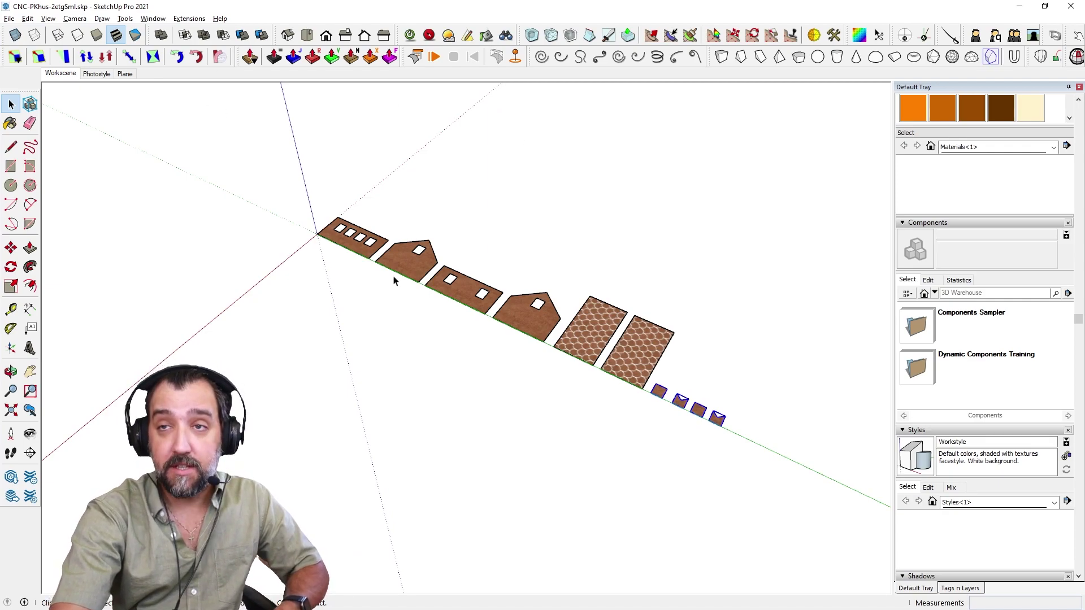
left_click(332, 35)
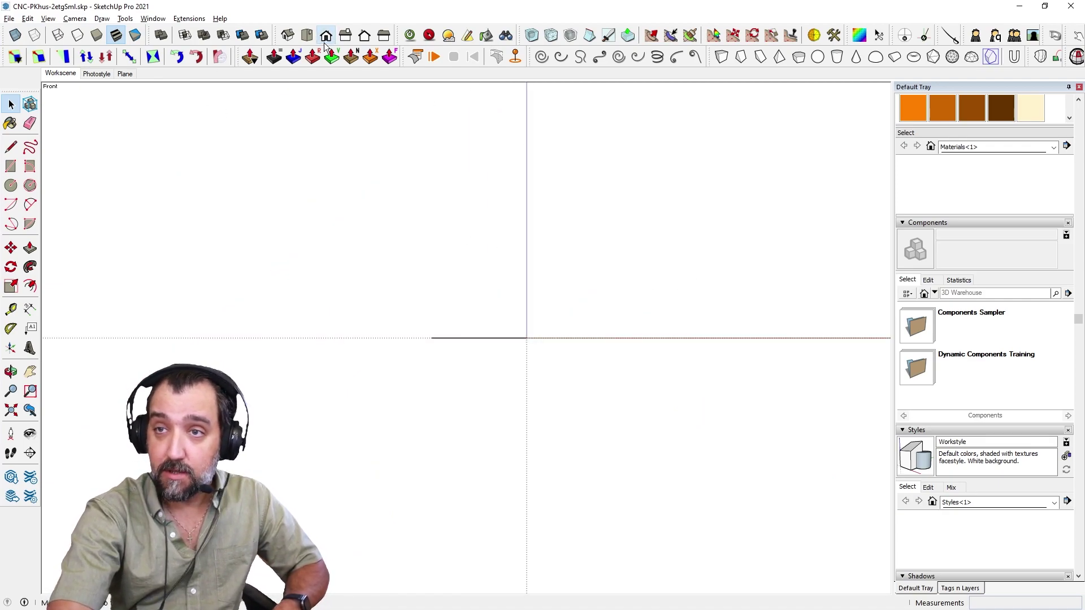
key("ctrl+a")
key("q")
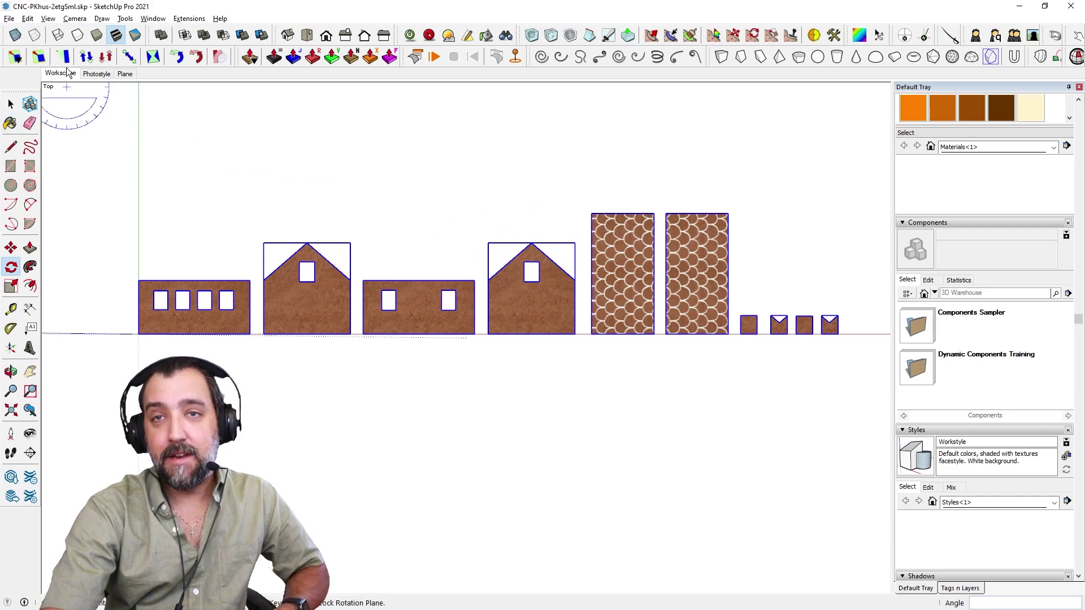
left_click(74, 18)
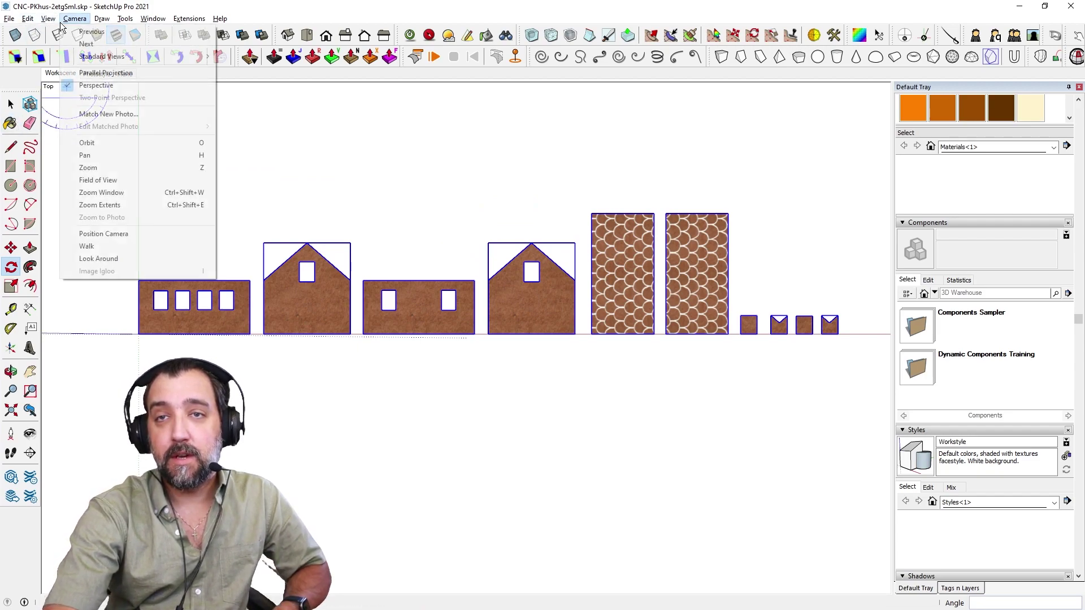
left_click(113, 71)
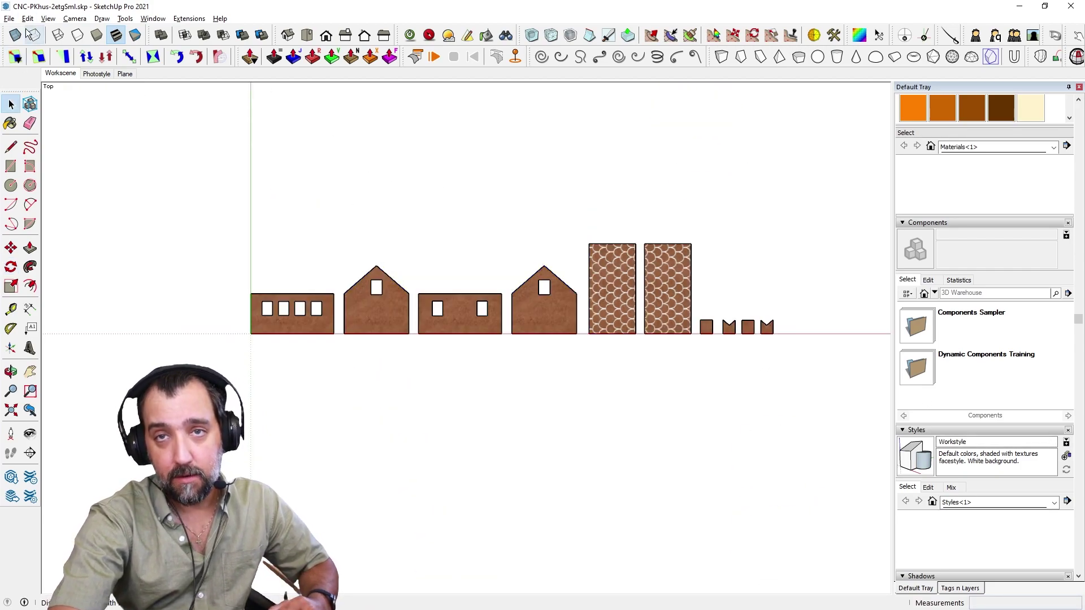
- Export the top view as a 2D graphic named CNC-PKhus-2etgMED.dwg in AutoCAD DWG format at full scale (1:1)
left_click(28, 18)
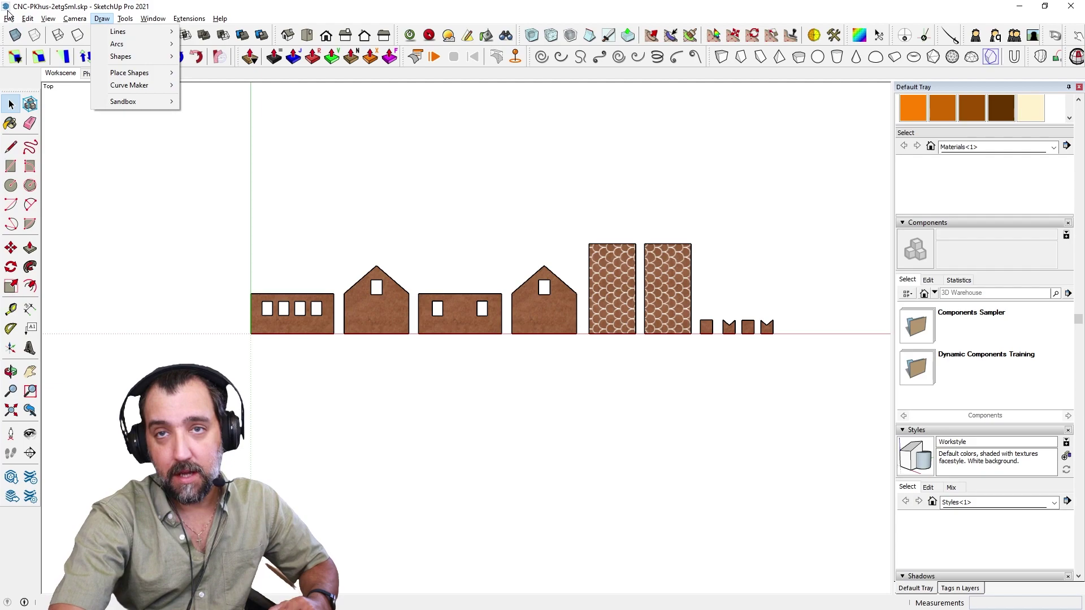
mouse_move(9, 19)
mouse_move(49, 222)
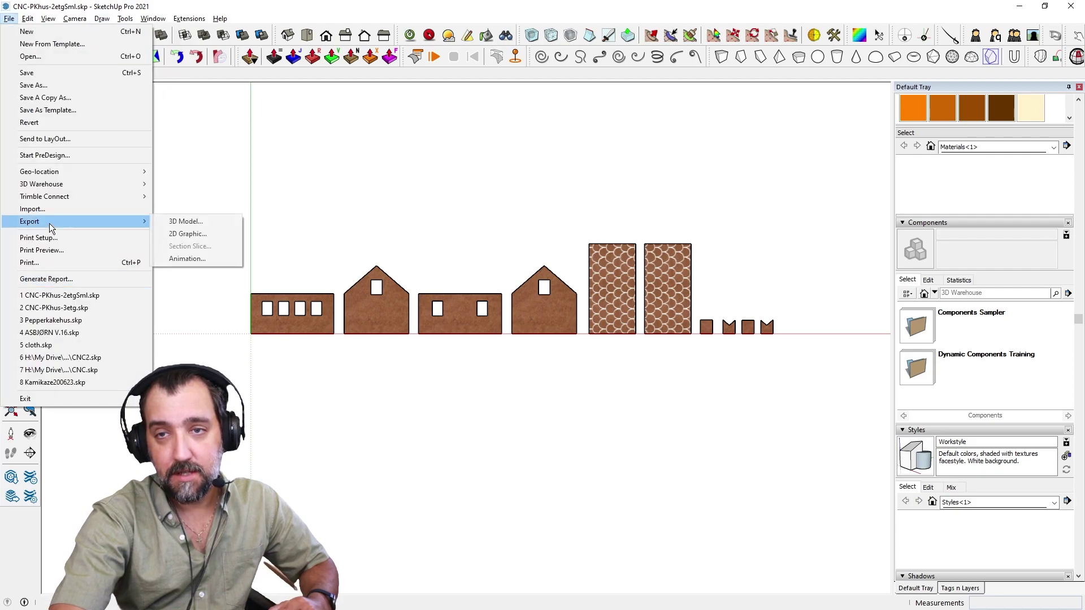
left_click(202, 234)
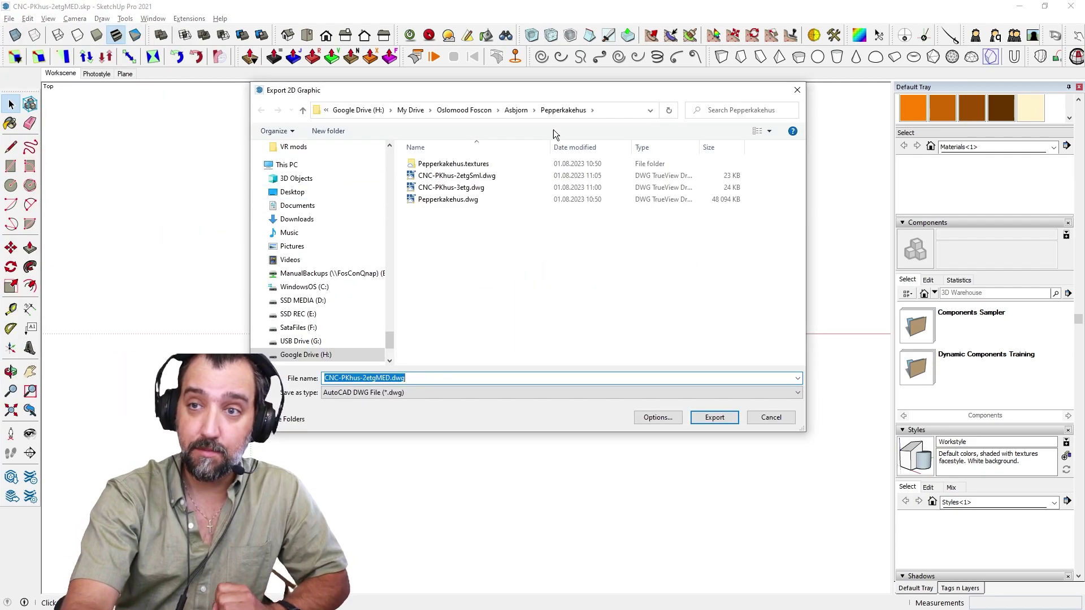
left_click_drag(500, 90, 385, 134)
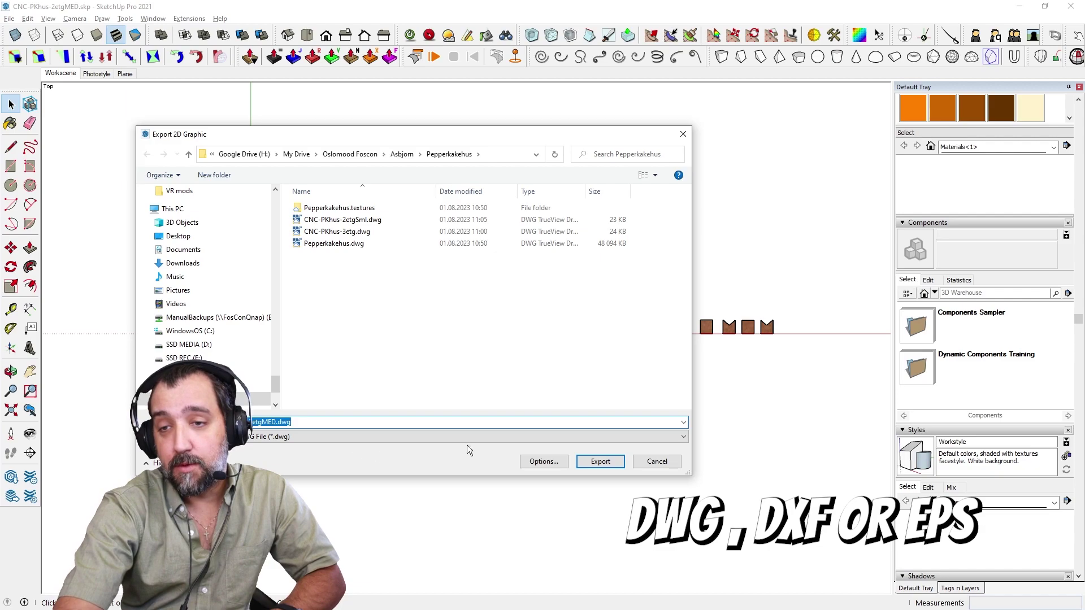
left_click(277, 436)
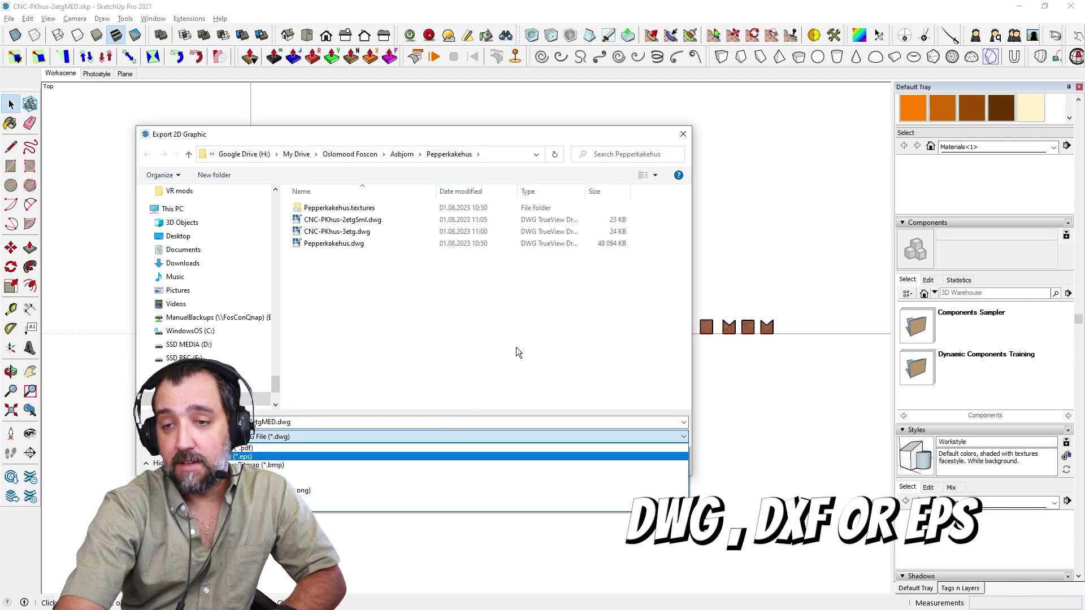
left_click(577, 438)
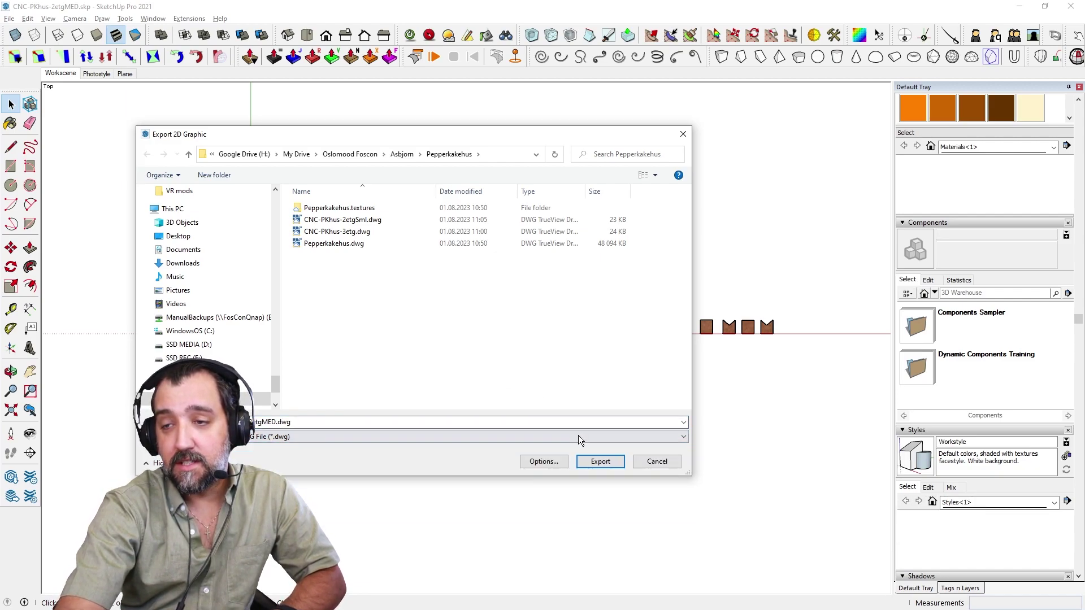
left_click(542, 462)
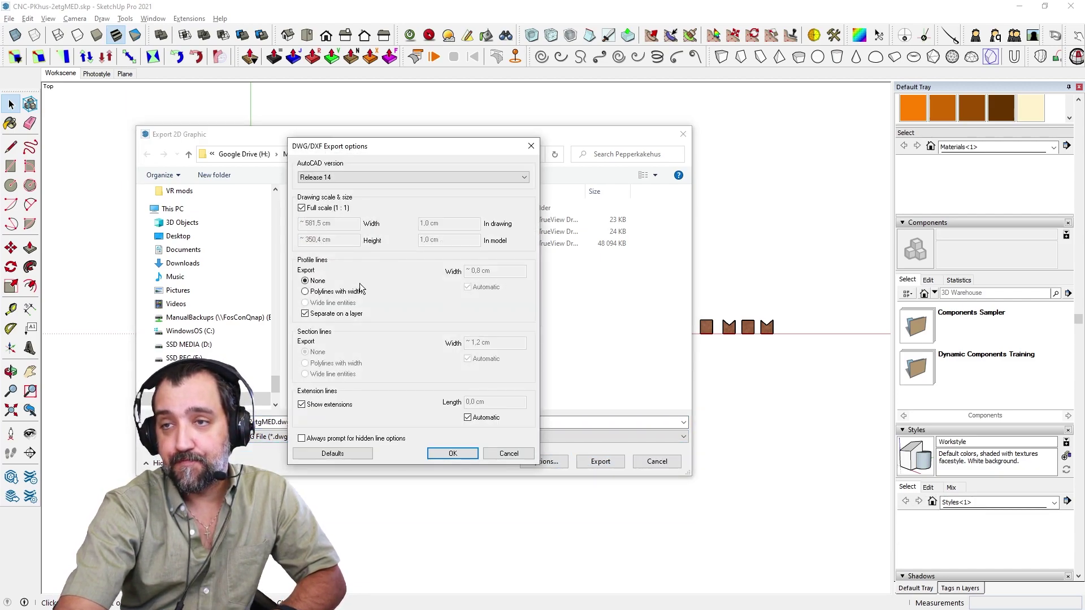
left_click(458, 454)
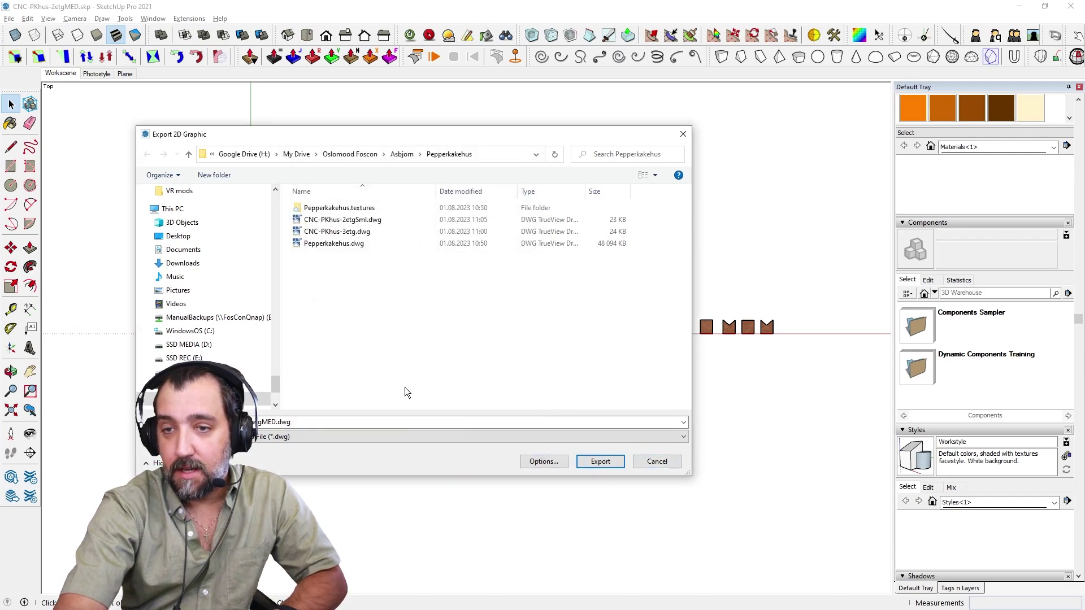
left_click(600, 461)
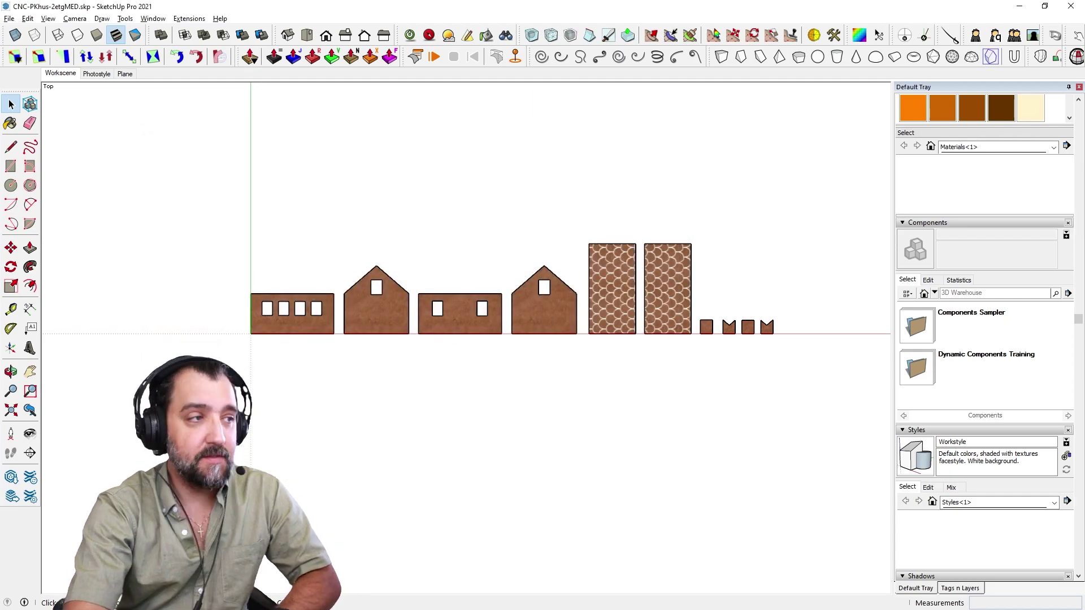